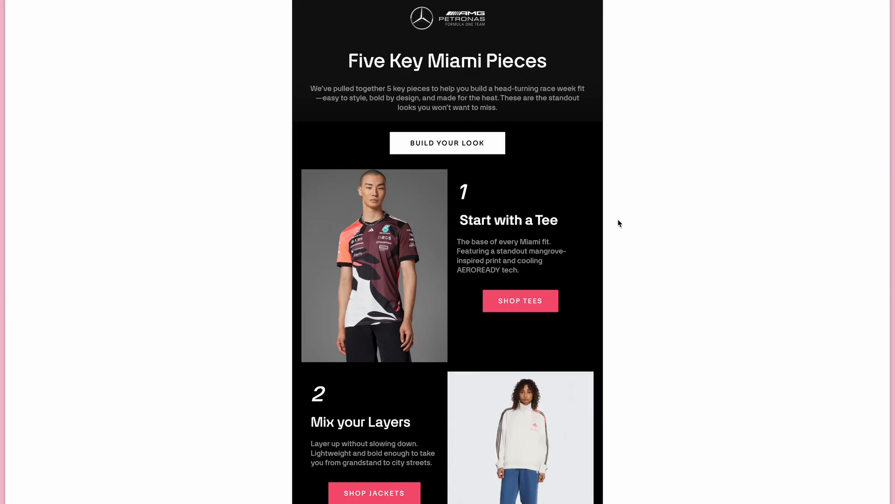
Step: Examine how the two example newsletters with alternating image and text blocks lay out in the responsive device preview
{"action": "key", "text": "super+alt+i"}
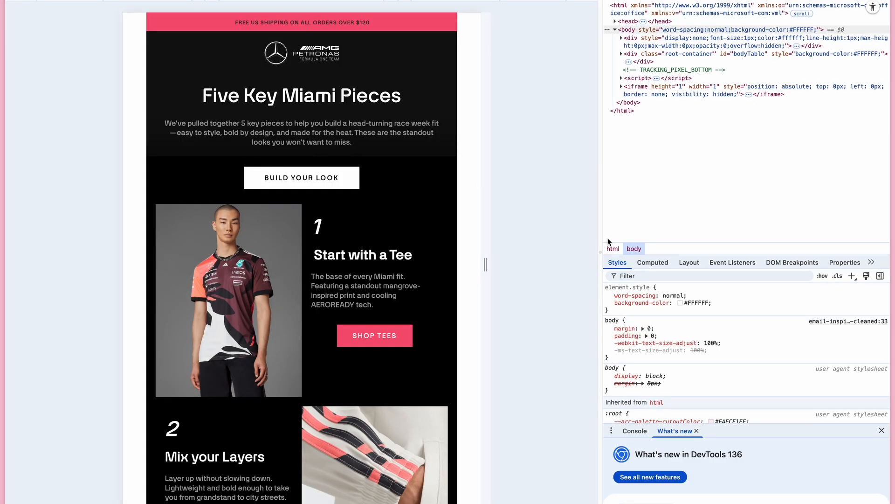
{"action": "mouse_move", "coordinate": [486, 260]}
{"action": "left_mouse_down"}
{"action": "mouse_move", "coordinate": [386, 262]}
{"action": "mouse_move", "coordinate": [487, 265]}
{"action": "left_mouse_up"}
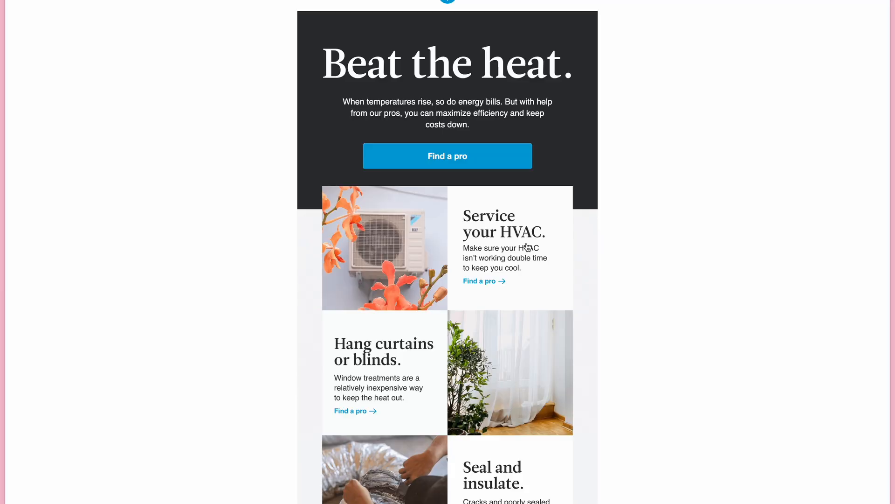
{"action": "key", "text": "alt+super+i"}
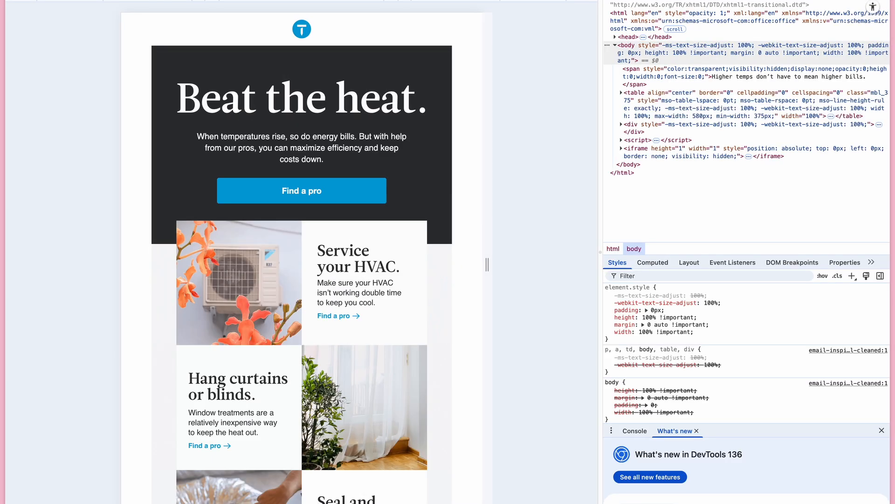
{"action": "left_click_drag", "start_coordinate": [488, 263], "coordinate": [436, 274]}
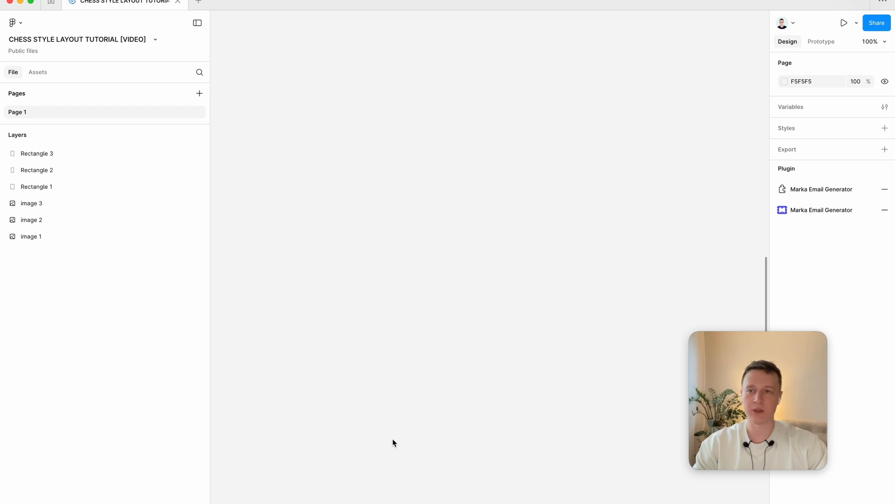
Step: In Figma, launch Marka Email Generator and start a new 600-wide email template on the canvas
{"action": "left_click", "coordinate": [812, 215]}
{"action": "left_click", "coordinate": [179, 247]}
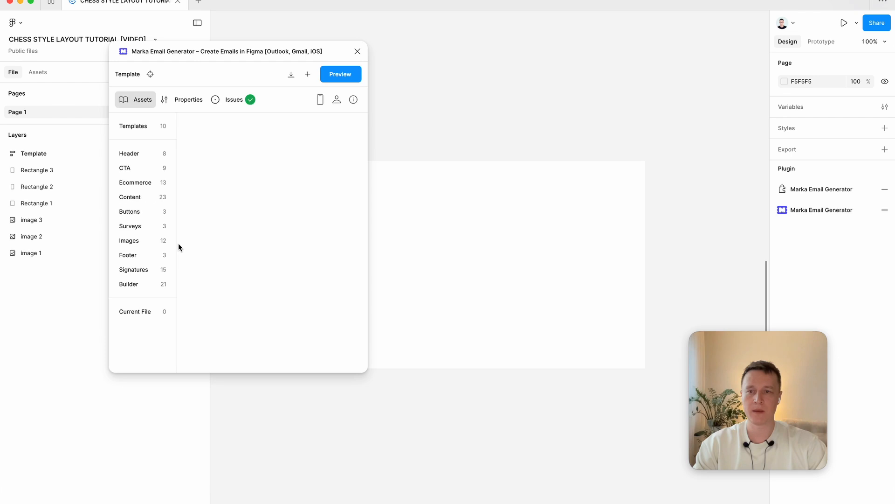
{"action": "left_click_drag", "start_coordinate": [468, 207], "coordinate": [550, 106]}
{"action": "scroll", "coordinate": [522, 165], "scroll_direction": "down", "scroll_amount": 5}
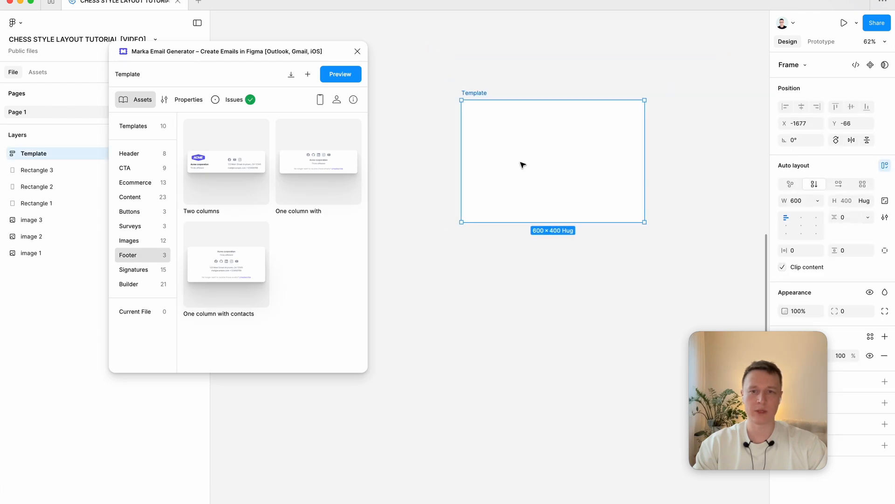
Step: Add the "With menu on the bottom" header component to the email template
{"action": "left_click", "coordinate": [138, 157]}
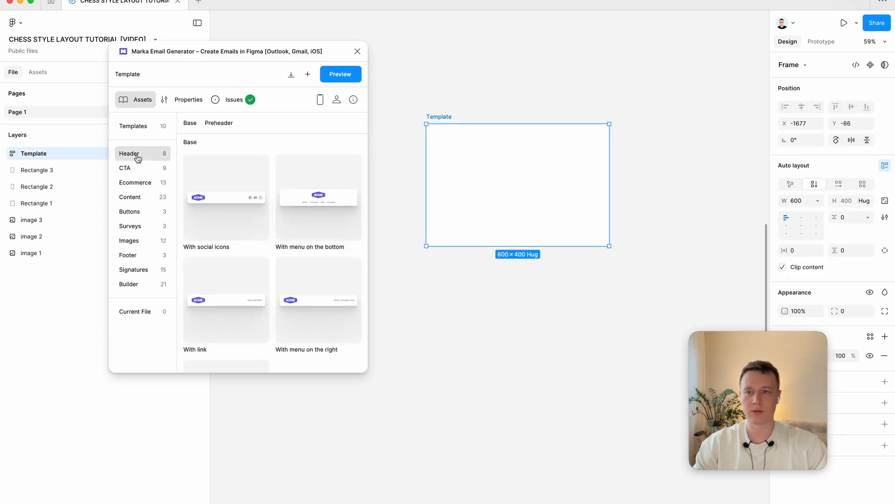
{"action": "scroll", "coordinate": [287, 255], "scroll_direction": "down", "scroll_amount": 1}
{"action": "left_click_drag", "start_coordinate": [309, 200], "coordinate": [478, 188]}
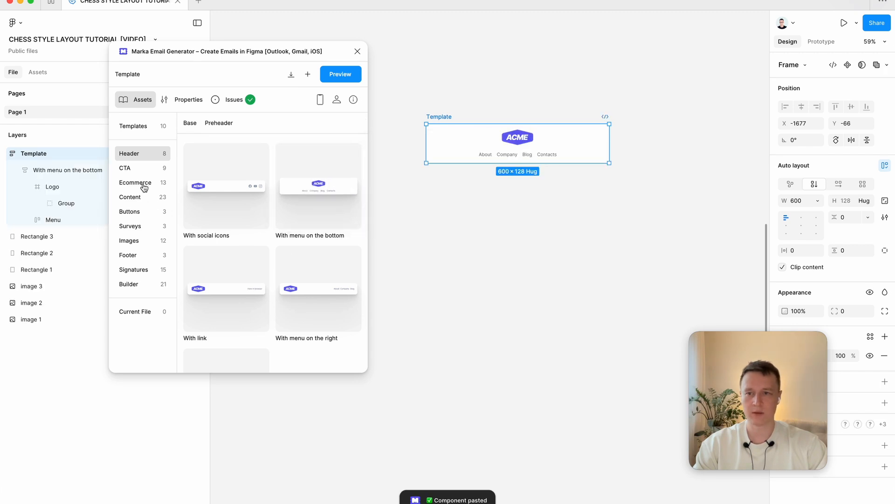
Step: Add the "Big image" CTA component and the "One column with" footer component below the template's header
{"action": "left_click", "coordinate": [130, 167]}
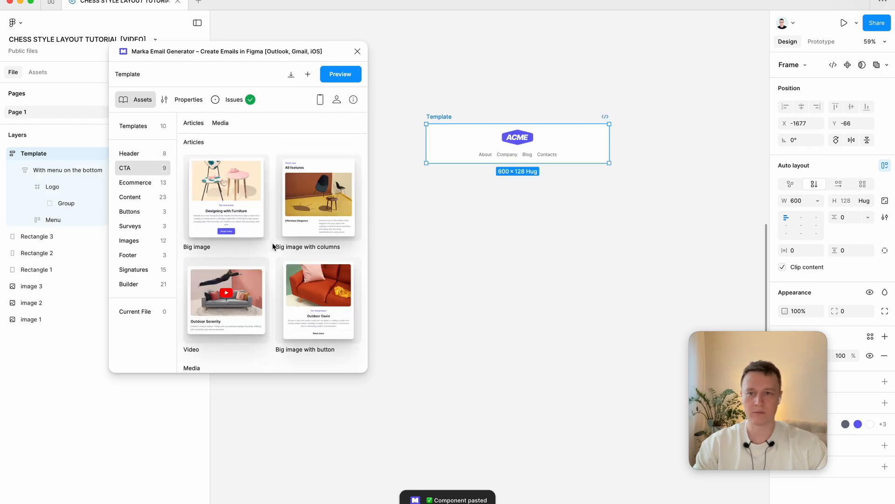
{"action": "left_click_drag", "start_coordinate": [264, 214], "coordinate": [542, 161]}
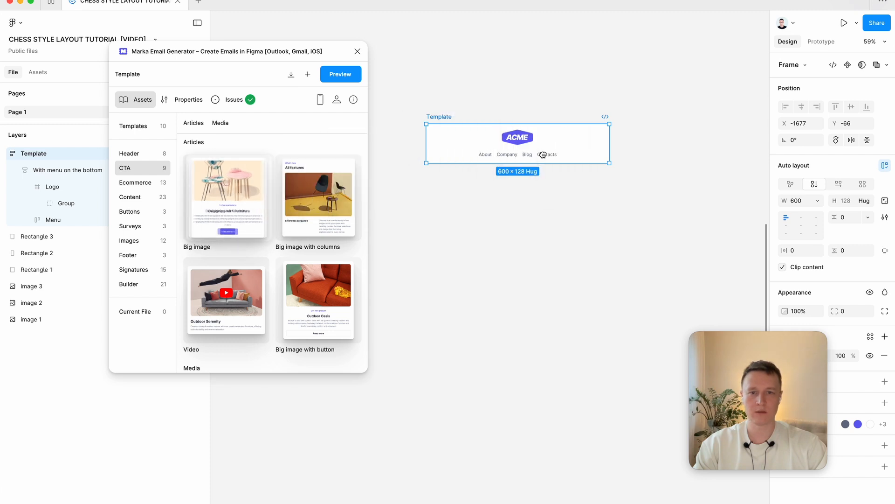
{"action": "left_click", "coordinate": [137, 256]}
{"action": "left_click_drag", "start_coordinate": [334, 169], "coordinate": [514, 236]}
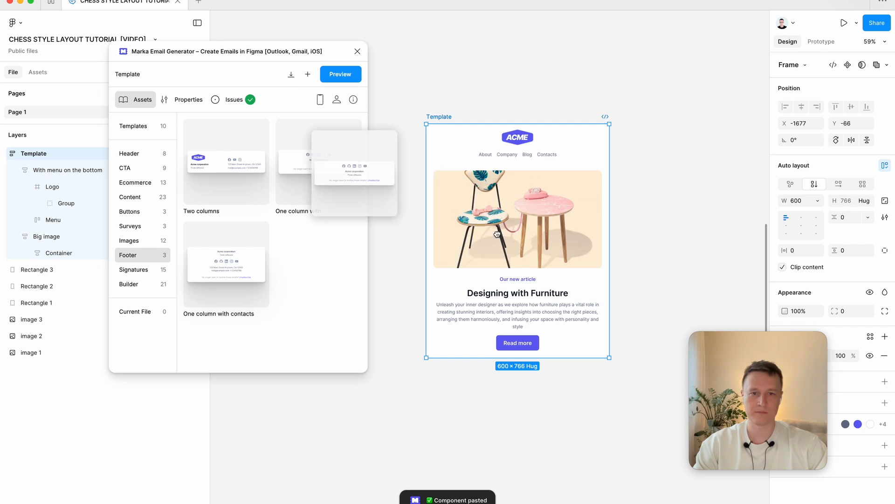
{"action": "left_click", "coordinate": [667, 236]}
Step: Draw an empty frame about 259 high beside the email template, set its width to 600 and move it up
{"action": "scroll", "coordinate": [668, 237], "scroll_direction": "right", "scroll_amount": 5}
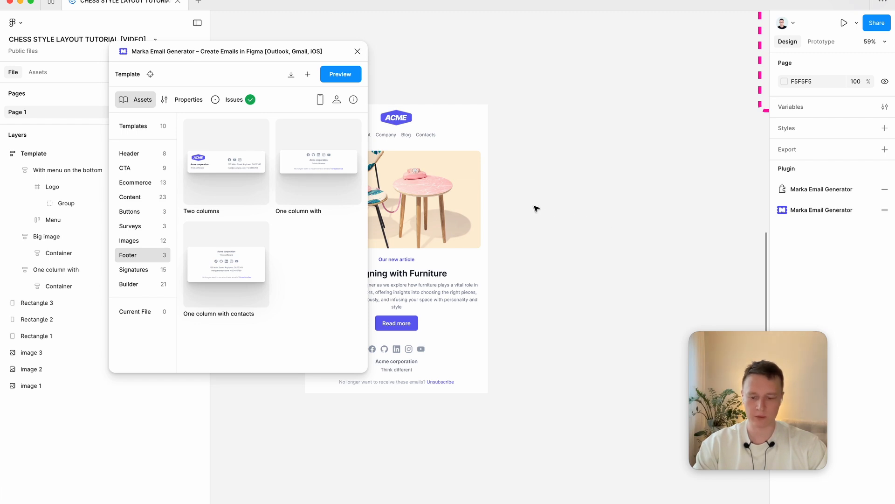
{"action": "key", "text": "f"}
{"action": "left_click_drag", "start_coordinate": [525, 194], "coordinate": [692, 274]}
{"action": "type", "text": "6"}
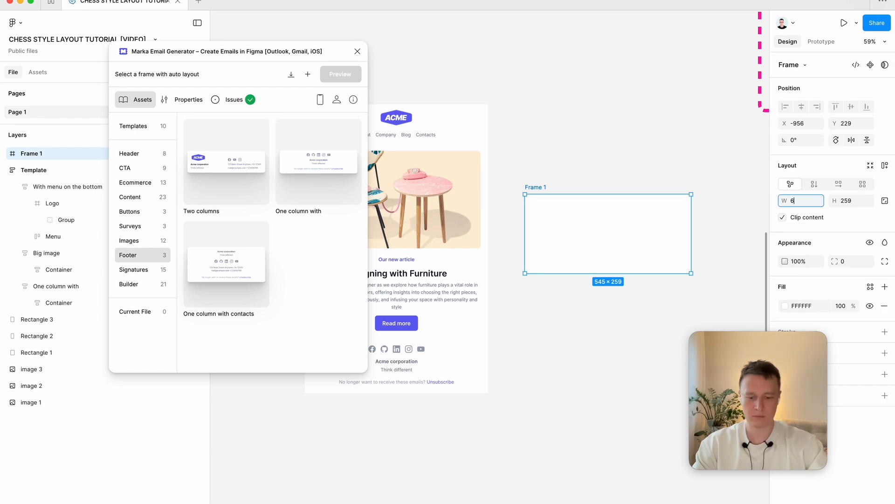
{"action": "type", "text": "00"}
{"action": "key", "text": "Return"}
{"action": "left_click_drag", "start_coordinate": [660, 256], "coordinate": [658, 181]}
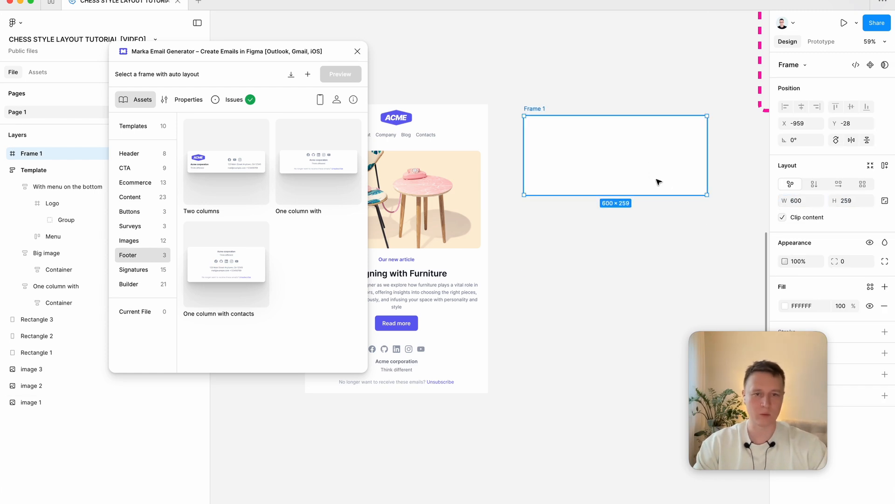
Step: Copy the furniture image out of the email template onto the empty canvas below the new frame
{"action": "left_click", "coordinate": [603, 250]}
{"action": "scroll", "coordinate": [604, 250], "scroll_direction": "right", "scroll_amount": 2}
{"action": "scroll", "coordinate": [603, 250], "scroll_direction": "down", "scroll_amount": 1}
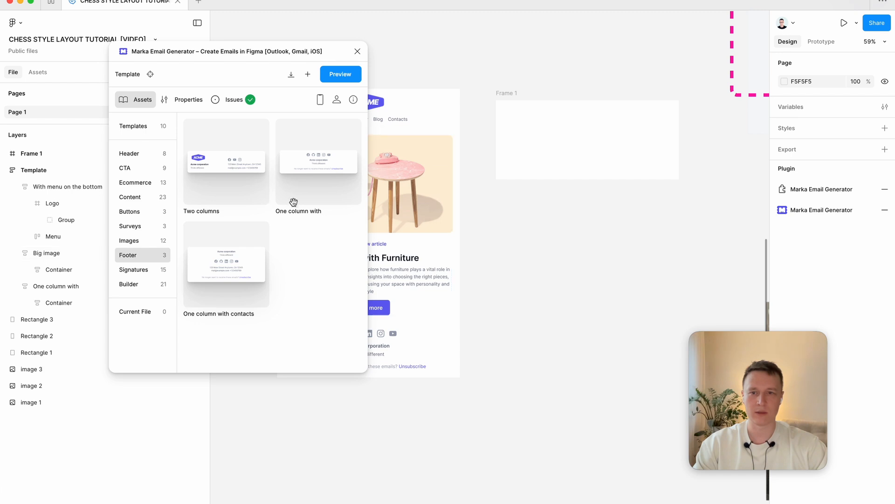
{"action": "left_click", "coordinate": [384, 194], "text": "super"}
{"action": "mouse_move", "coordinate": [397, 190]}
{"action": "left_mouse_down", "text": "alt"}
{"action": "mouse_move", "coordinate": [606, 280]}
{"action": "mouse_move", "coordinate": [565, 280]}
{"action": "mouse_move", "coordinate": [565, 440]}
{"action": "left_mouse_up", "text": "alt"}
Step: Draw a frame about 252 × 486 below the 600-wide frame and duplicate it alongside
{"action": "left_click", "coordinate": [516, 253]}
{"action": "key", "text": "f"}
{"action": "mouse_move", "coordinate": [501, 188]}
{"action": "left_mouse_down"}
{"action": "mouse_move", "coordinate": [572, 344]}
{"action": "mouse_move", "coordinate": [577, 336]}
{"action": "left_mouse_up"}
{"action": "left_click_drag", "start_coordinate": [556, 300], "coordinate": [658, 290]}
Step: Set the width of both column frames to 300 and move the second one closer to the first
{"action": "left_click", "coordinate": [544, 244]}
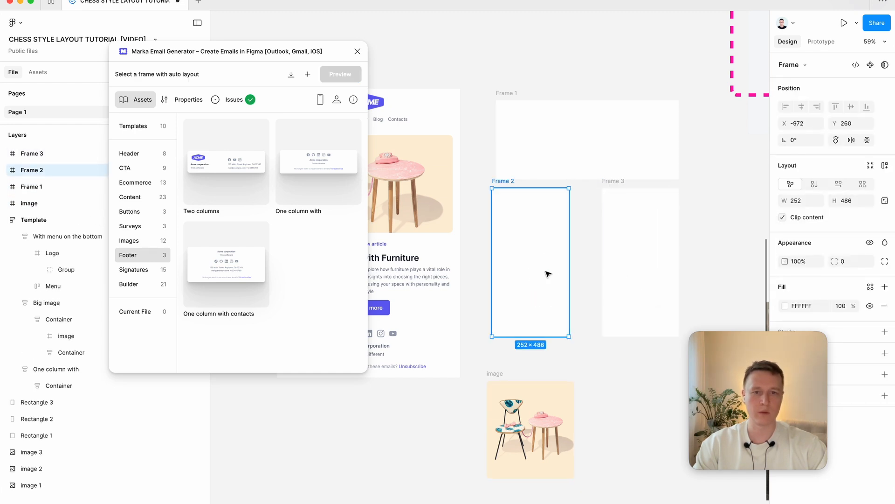
{"action": "left_click", "coordinate": [628, 255], "text": "shift"}
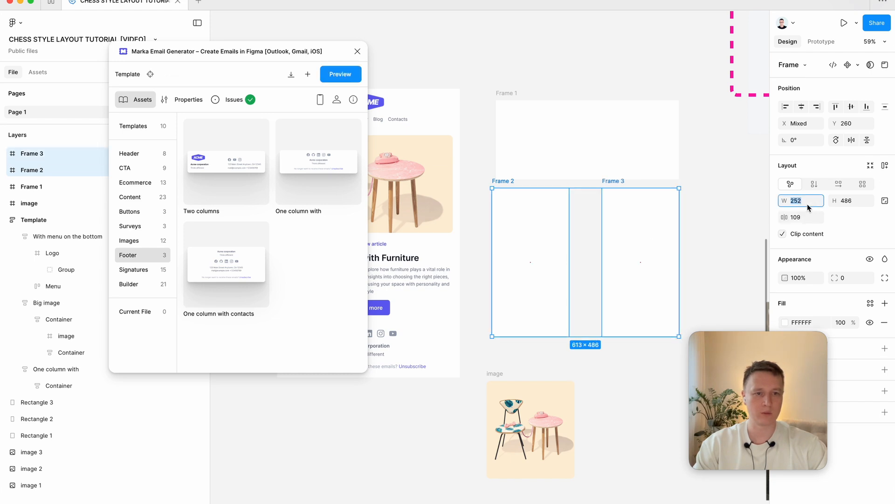
{"action": "type", "text": "300"}
{"action": "key", "text": "Tab"}
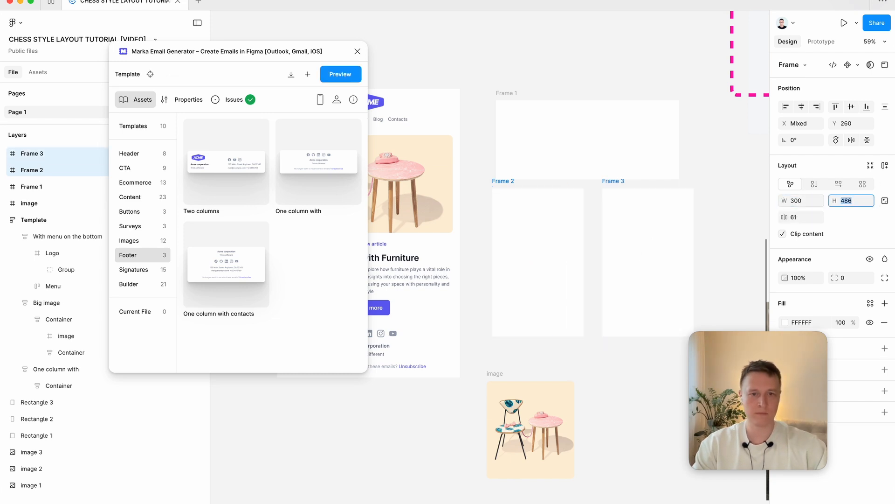
{"action": "left_click", "coordinate": [651, 250]}
{"action": "left_click_drag", "start_coordinate": [639, 254], "coordinate": [631, 254]}
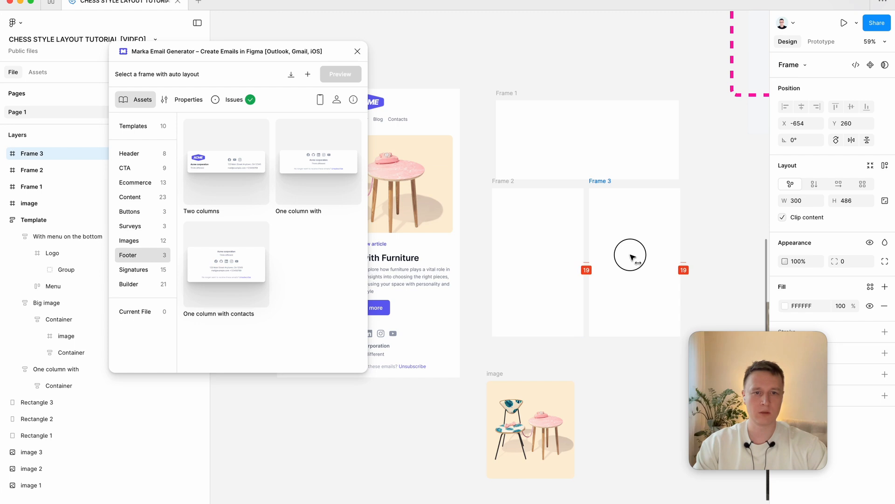
Step: Place the copied furniture image inside Frame 2 and scale it down to about 274 × 304
{"action": "left_click", "coordinate": [536, 265]}
{"action": "left_click_drag", "start_coordinate": [528, 444], "coordinate": [539, 260]}
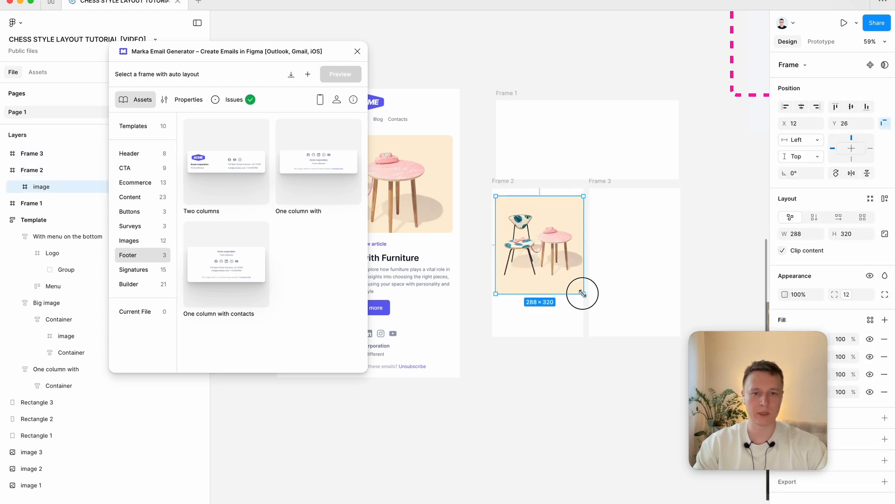
{"action": "left_click_drag", "start_coordinate": [583, 293], "coordinate": [556, 270]}
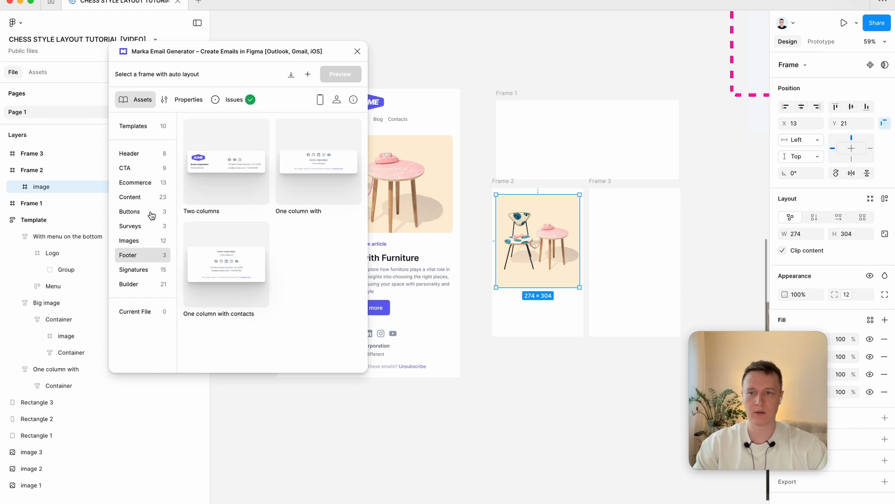
Step: Insert the "Header + 2 paragraphs" text component as a separate template on the empty canvas below the column frames
{"action": "left_click", "coordinate": [148, 198]}
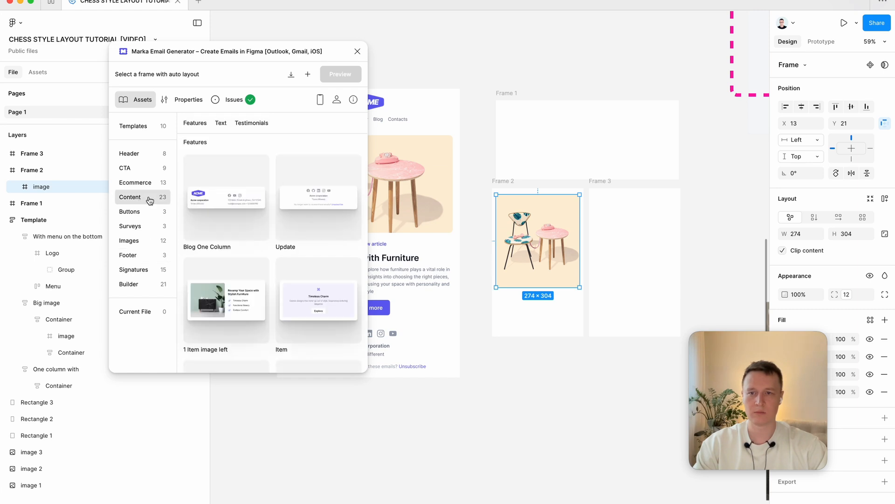
{"action": "left_click", "coordinate": [221, 123]}
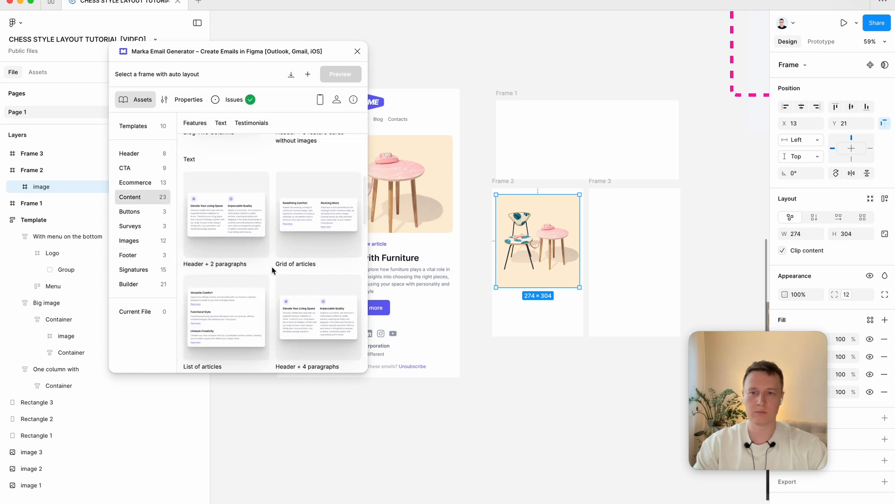
{"action": "scroll", "coordinate": [551, 454], "scroll_direction": "down", "scroll_amount": 3}
{"action": "scroll", "coordinate": [551, 453], "scroll_direction": "right", "scroll_amount": 3}
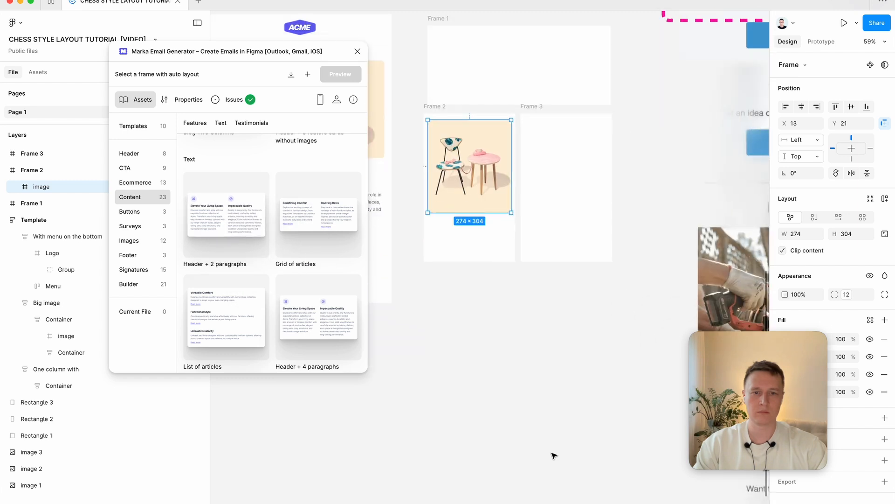
{"action": "left_click", "coordinate": [617, 456], "text": "super"}
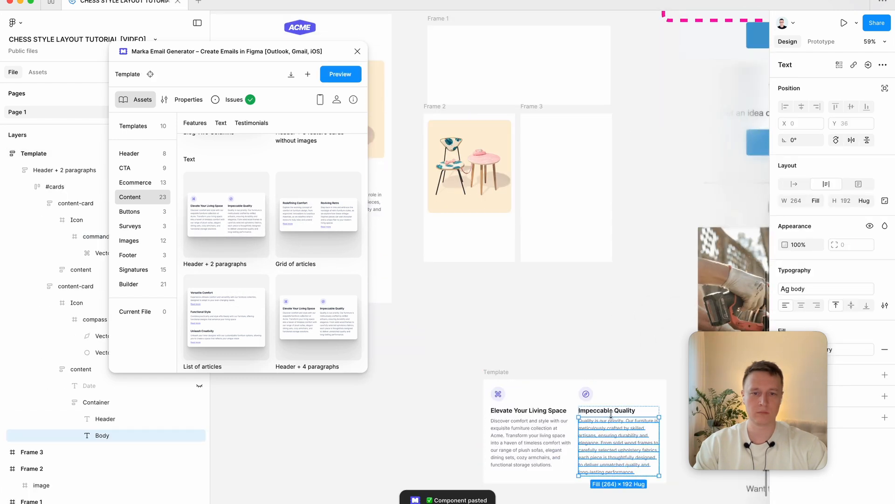
Step: Copy the "Impeccable Quality" heading and its body paragraph from the text component into Frame 3
{"action": "left_click", "coordinate": [613, 414], "text": "shift+super"}
{"action": "left_click_drag", "start_coordinate": [613, 414], "coordinate": [550, 172]}
{"action": "left_click", "coordinate": [728, 186]}
Step: Apply auto layout to both Frame 2 with the image and Frame 3 with the text
{"action": "left_click", "coordinate": [534, 107]}
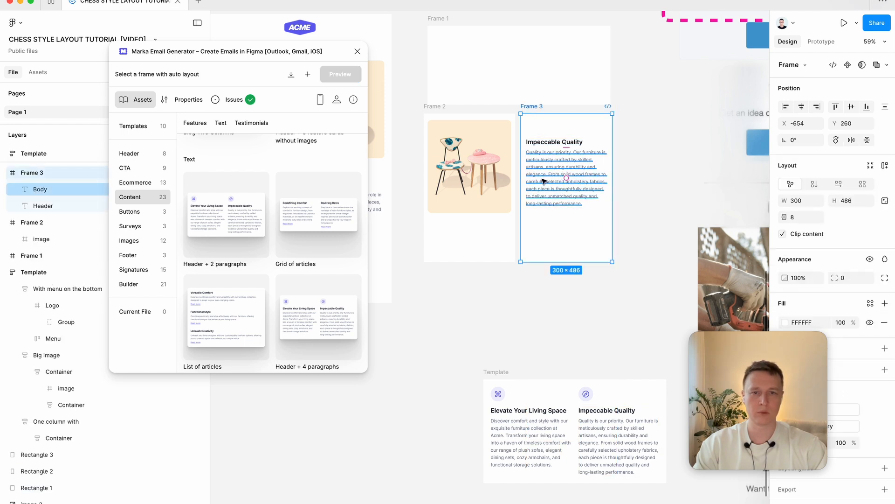
{"action": "scroll", "coordinate": [543, 179], "scroll_direction": "up", "scroll_amount": 1}
{"action": "scroll", "coordinate": [543, 179], "scroll_direction": "left", "scroll_amount": 1}
{"action": "scroll", "coordinate": [545, 186], "scroll_direction": "up", "scroll_amount": 1}
{"action": "scroll", "coordinate": [581, 226], "scroll_direction": "up", "scroll_amount": 2}
{"action": "scroll", "coordinate": [581, 227], "scroll_direction": "left", "scroll_amount": 1}
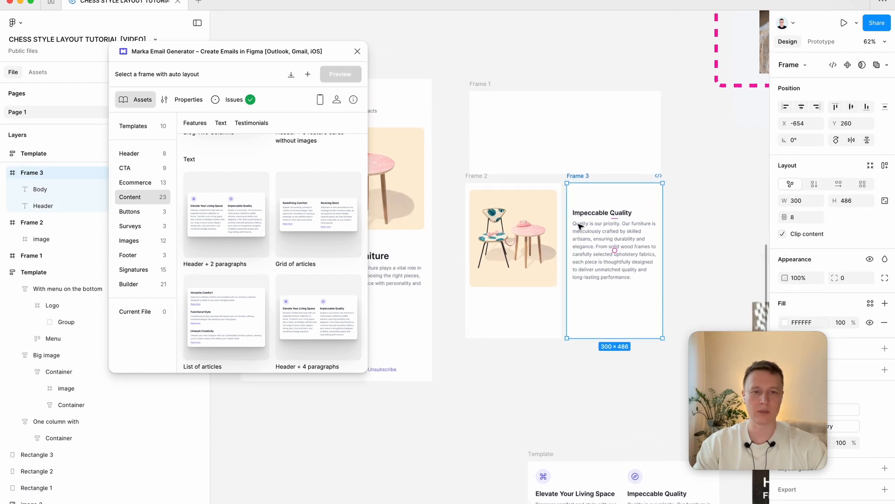
{"action": "scroll", "coordinate": [581, 226], "scroll_direction": "up", "scroll_amount": 2}
{"action": "left_click", "coordinate": [514, 251]}
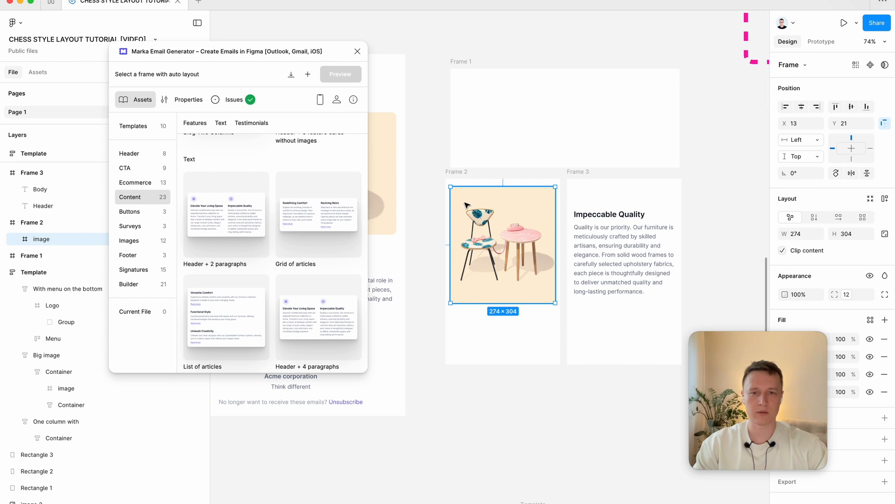
{"action": "left_click", "coordinate": [459, 180]}
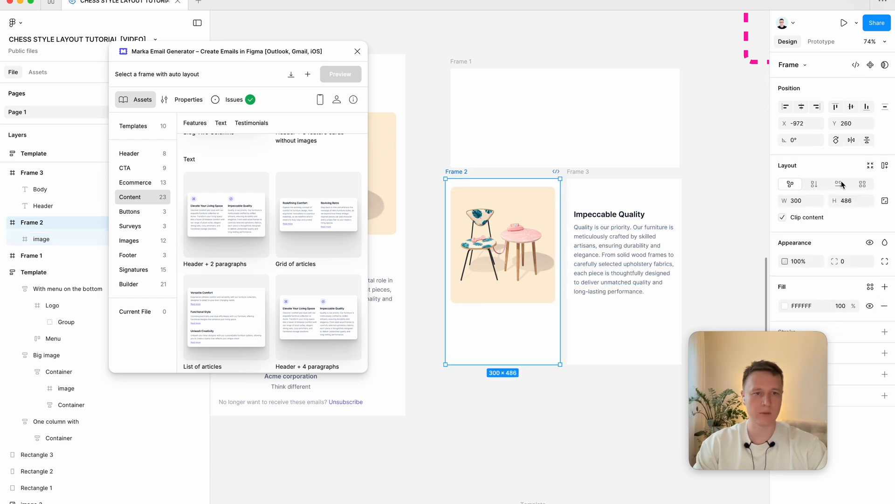
{"action": "left_click", "coordinate": [885, 165]}
{"action": "left_click", "coordinate": [579, 172]}
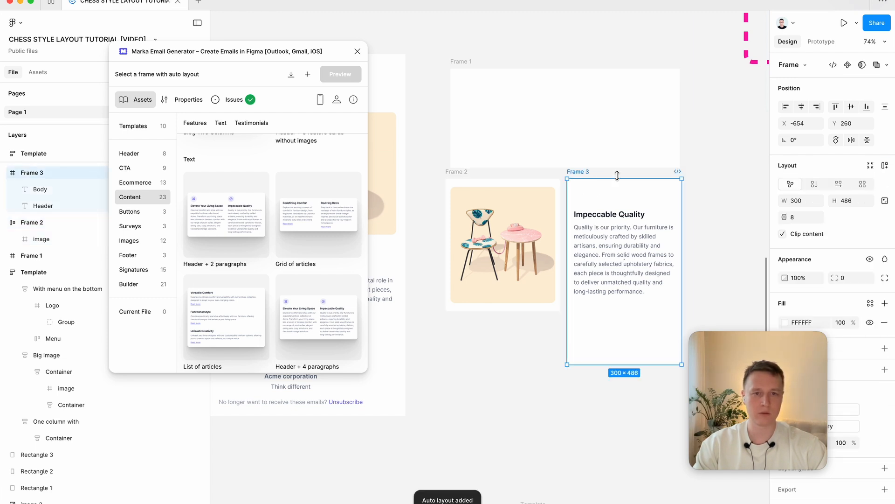
{"action": "left_click", "coordinate": [885, 166]}
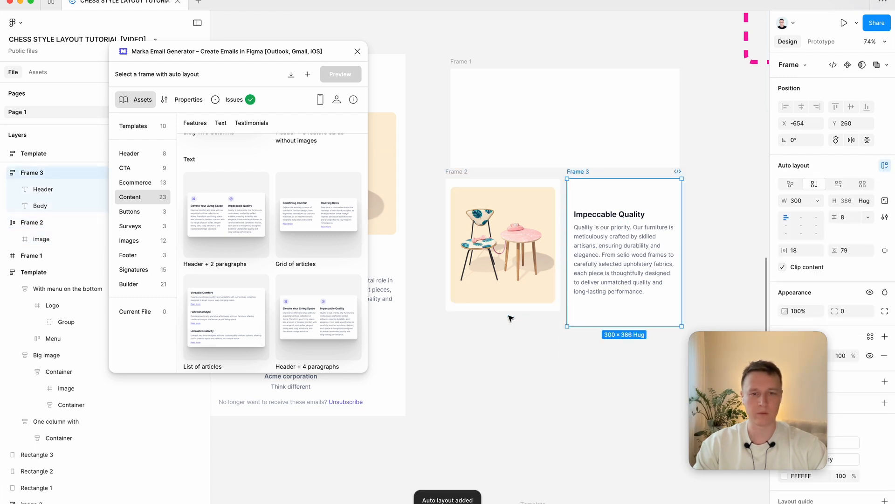
Step: Set the horizontal and vertical padding of Frame 2, which holds the image, to 12
{"action": "left_click", "coordinate": [460, 172]}
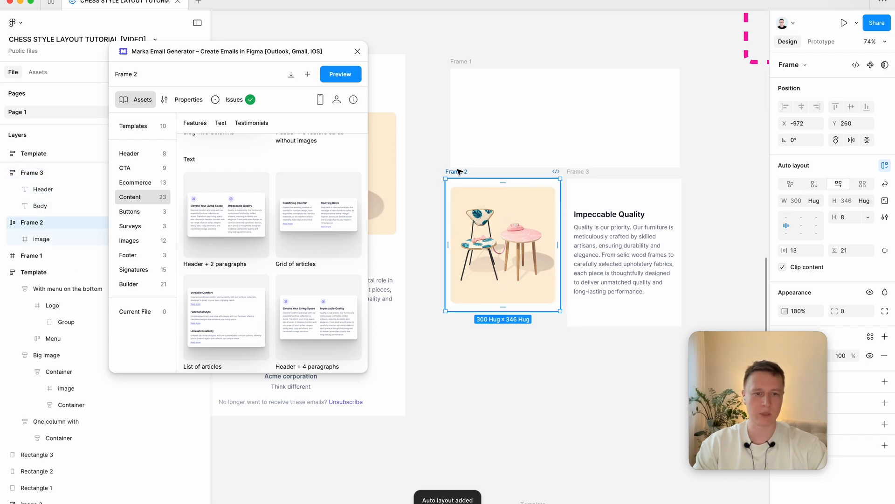
{"action": "left_click", "coordinate": [804, 253]}
{"action": "type", "text": "12"}
{"action": "key", "text": "Tab"}
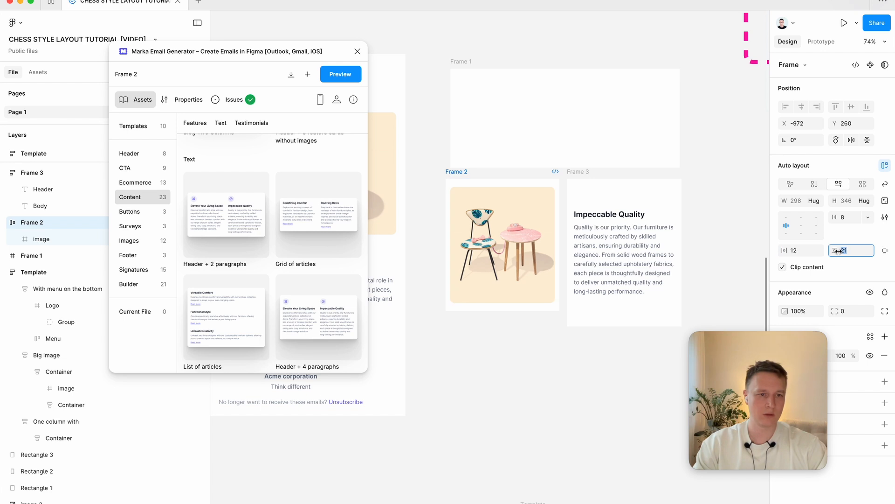
Step: Set the horizontal and vertical padding of Frame 3, which holds the text, to 12
{"action": "left_click", "coordinate": [671, 224]}
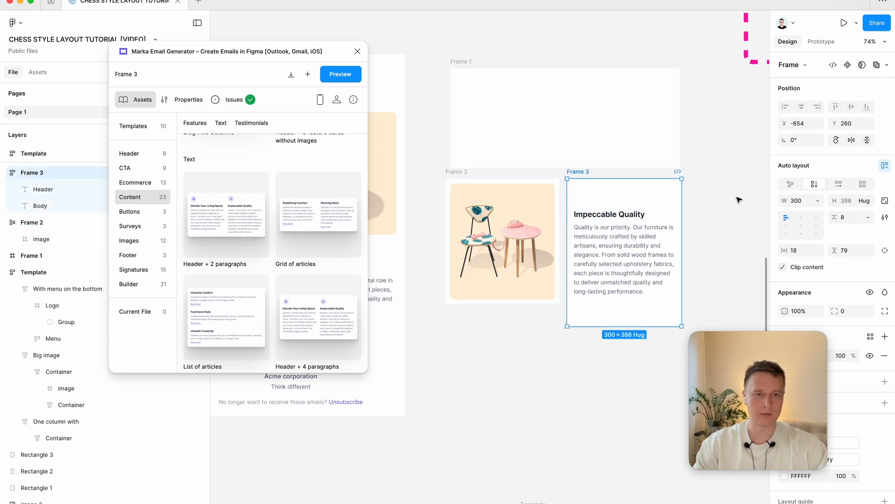
{"action": "left_click", "coordinate": [810, 252]}
{"action": "type", "text": "12"}
{"action": "key", "text": "Tab"}
{"action": "key", "text": "Return"}
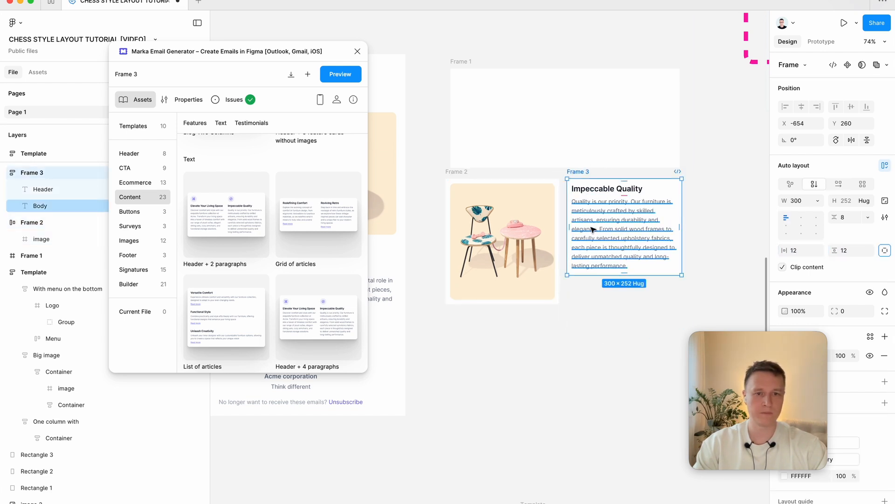
Step: Set the width of the chair image in Frame 2 to fill its container
{"action": "left_click", "coordinate": [591, 230]}
{"action": "left_click", "coordinate": [611, 191]}
{"action": "left_click", "coordinate": [537, 210]}
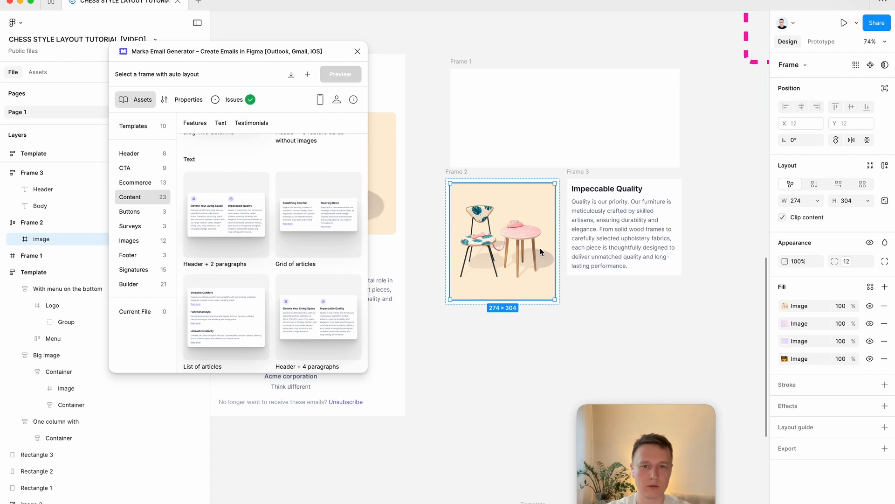
{"action": "left_click", "coordinate": [817, 201]}
{"action": "left_click", "coordinate": [821, 208]}
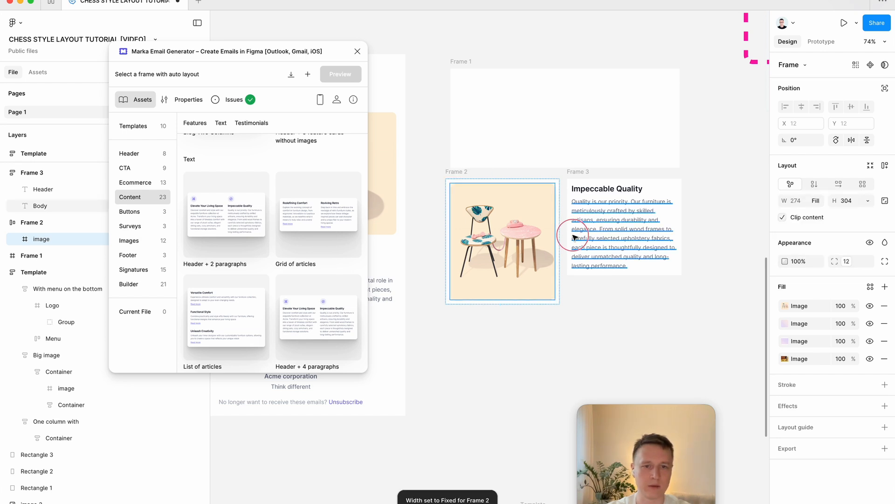
Step: Set the width of both the header and body text in Frame 3 to fill container
{"action": "left_click", "coordinate": [575, 238]}
{"action": "left_click", "coordinate": [614, 187], "text": "shift"}
{"action": "left_click", "coordinate": [819, 202]}
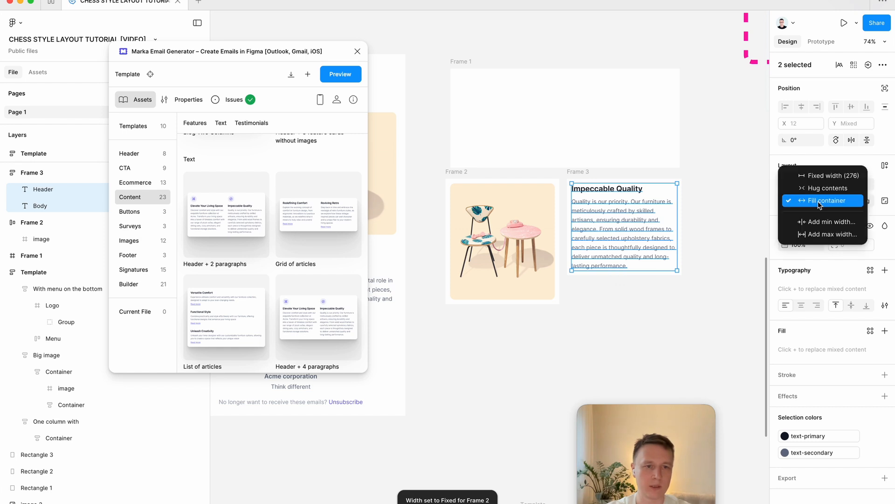
{"action": "left_click", "coordinate": [820, 205]}
{"action": "left_click", "coordinate": [720, 247]}
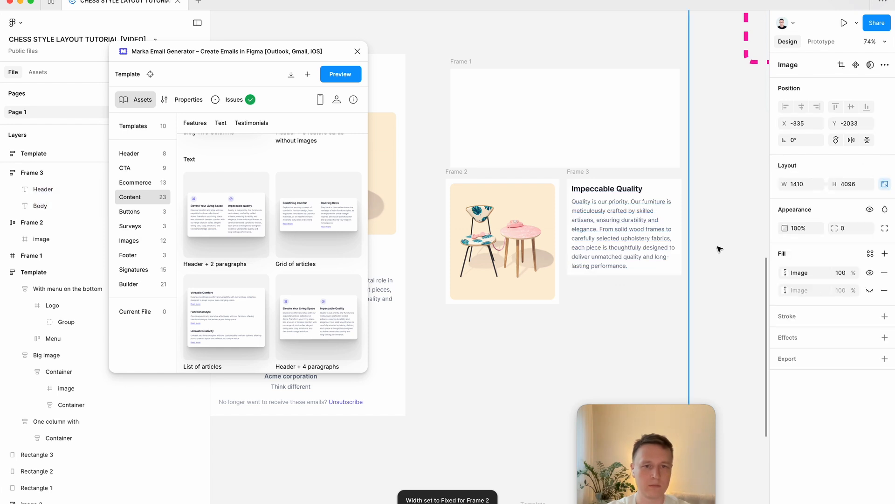
Step: Move Frame 1 up, clear of Frames 2 and 3, and increase its height to 296
{"action": "left_click", "coordinate": [580, 172]}
{"action": "left_click", "coordinate": [470, 180], "text": "shift"}
{"action": "scroll", "coordinate": [516, 312], "scroll_direction": "up", "scroll_amount": 2}
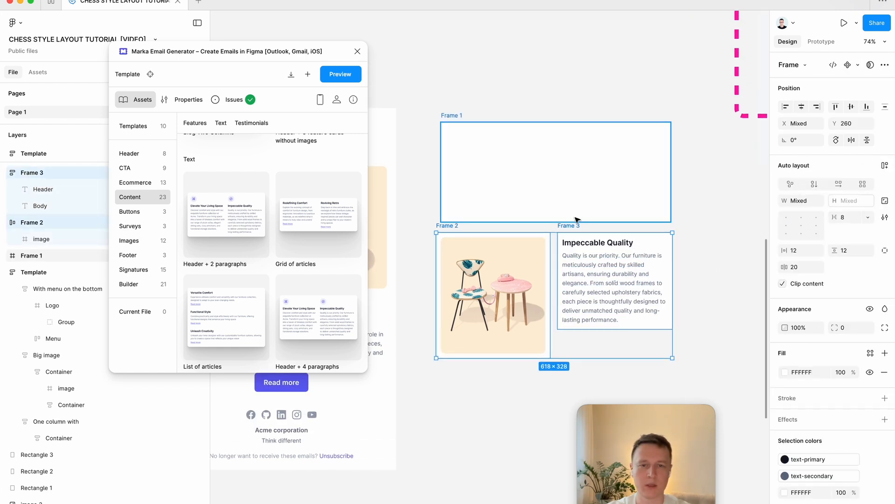
{"action": "left_click", "coordinate": [573, 197]}
{"action": "left_click_drag", "start_coordinate": [564, 187], "coordinate": [562, 145]}
{"action": "left_click_drag", "start_coordinate": [556, 182], "coordinate": [556, 195]}
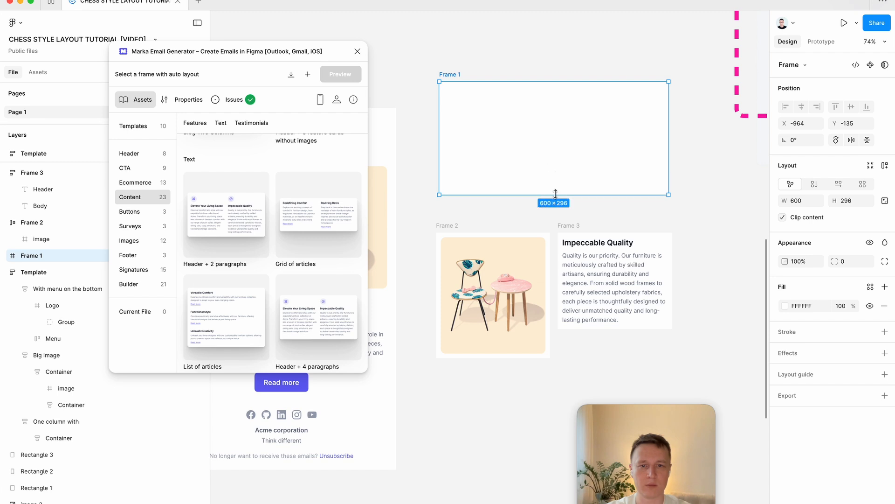
Step: Place Frame 2 and Frame 3 side by side inside Frame 1, with the image column first
{"action": "left_click_drag", "start_coordinate": [466, 232], "coordinate": [477, 100]}
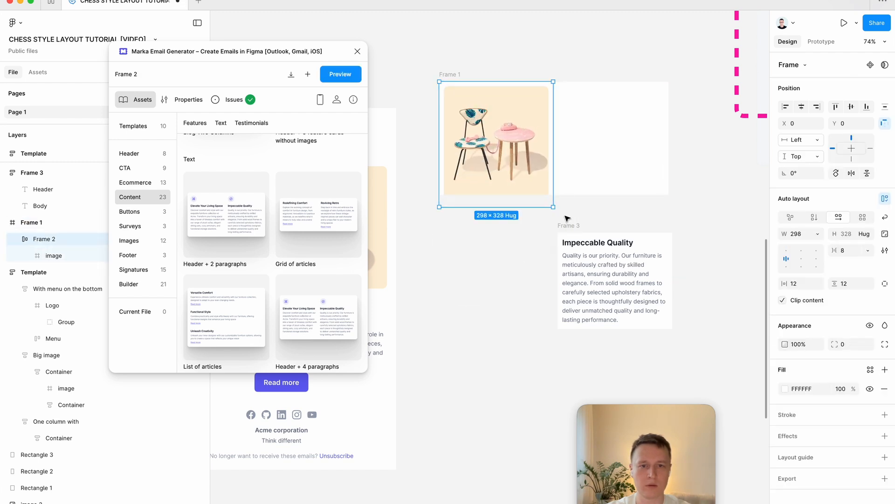
{"action": "left_click_drag", "start_coordinate": [568, 220], "coordinate": [569, 93]}
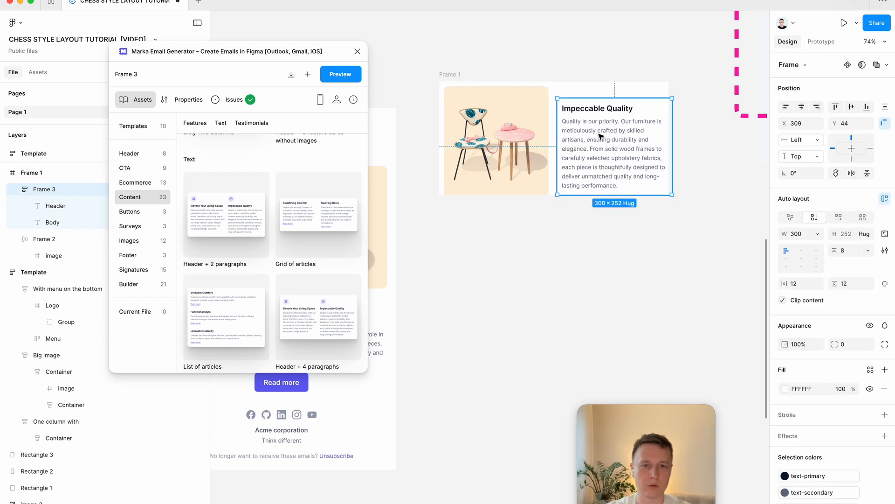
{"action": "left_click_drag", "start_coordinate": [597, 122], "coordinate": [598, 122]}
Step: Apply auto layout to Frame 1 and set the width of its two column frames to fill container
{"action": "left_click", "coordinate": [448, 75]}
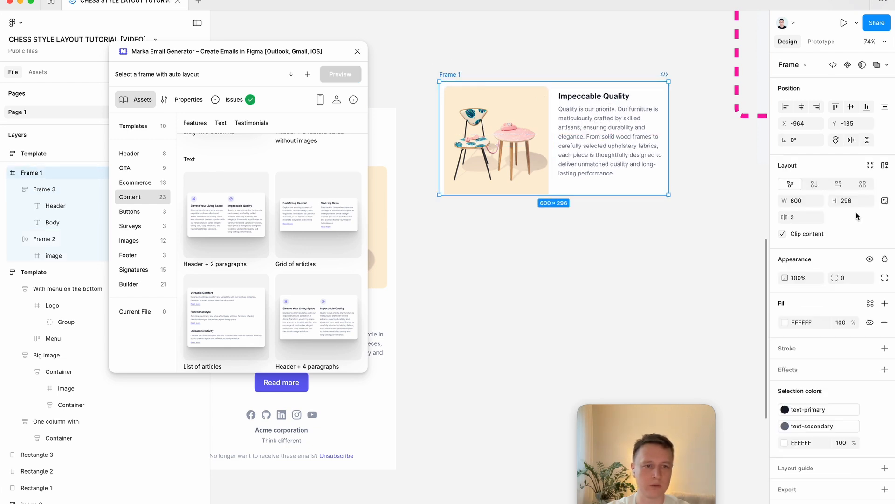
{"action": "left_click", "coordinate": [886, 168]}
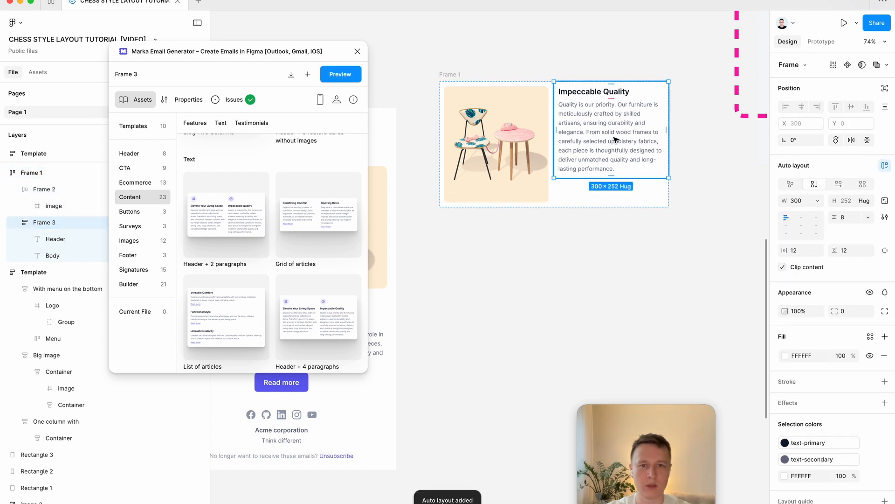
{"action": "left_click", "coordinate": [817, 201]}
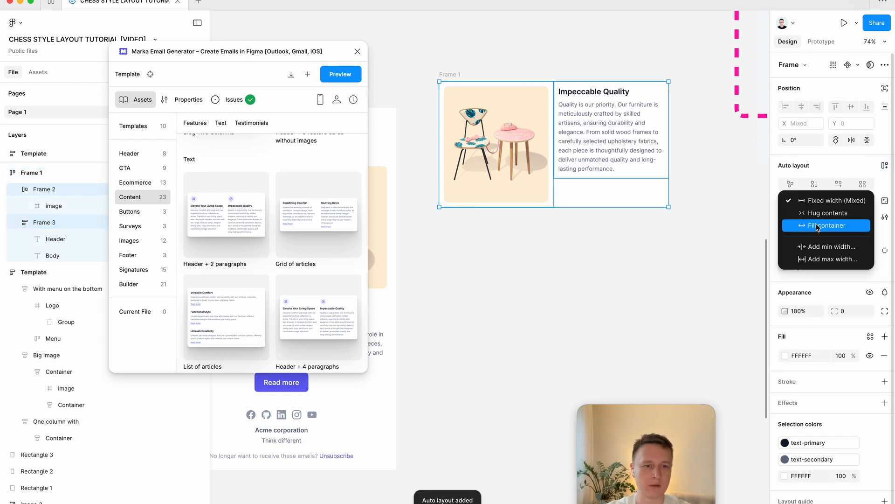
{"action": "left_click", "coordinate": [816, 226]}
{"action": "left_click", "coordinate": [588, 152]}
{"action": "left_click", "coordinate": [512, 155]}
{"action": "left_click", "coordinate": [552, 247]}
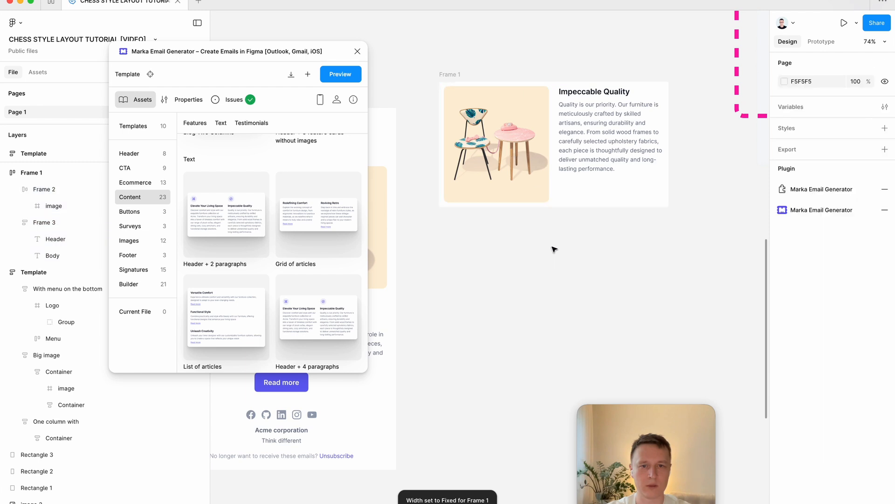
Step: Align Frame 1's columns left and vertically centered so the text sits midway beside the image
{"action": "left_click", "coordinate": [608, 129]}
{"action": "left_click", "coordinate": [457, 75]}
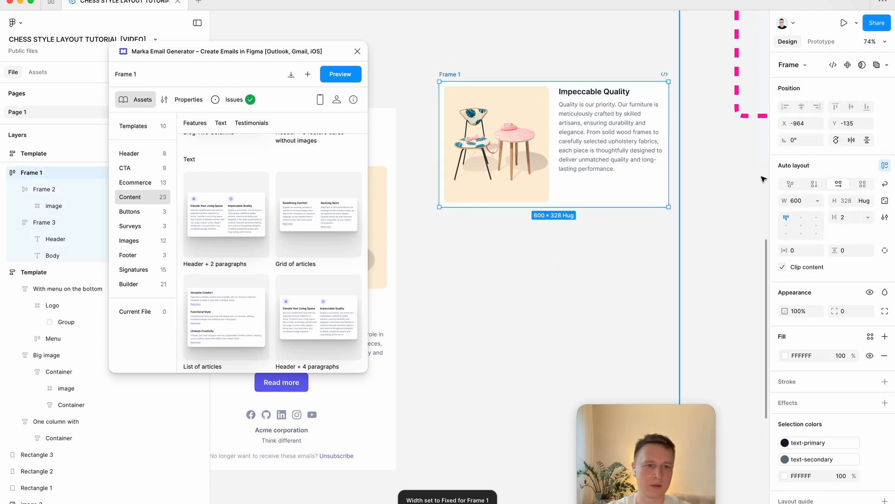
{"action": "left_click", "coordinate": [787, 226]}
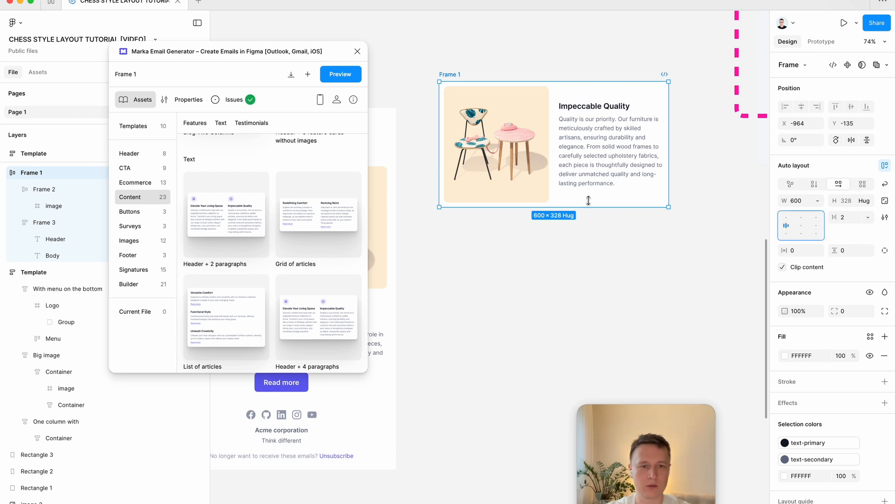
{"action": "left_click", "coordinate": [608, 132]}
{"action": "left_click", "coordinate": [563, 312]}
Step: Hide the upper three image fills of Frame 2's image, leaving only the dark chair photo's fill visible
{"action": "scroll", "coordinate": [563, 312], "scroll_direction": "left", "scroll_amount": 5}
{"action": "scroll", "coordinate": [563, 312], "scroll_direction": "down", "scroll_amount": 2}
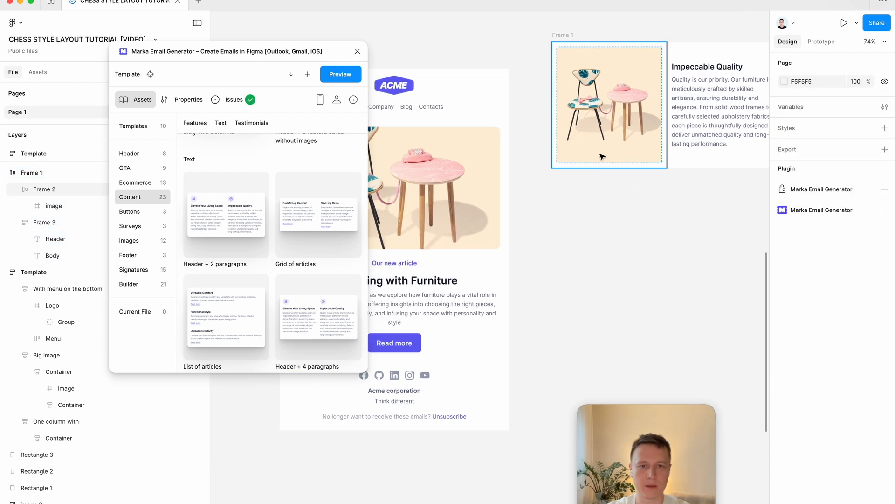
{"action": "left_click", "coordinate": [609, 96]}
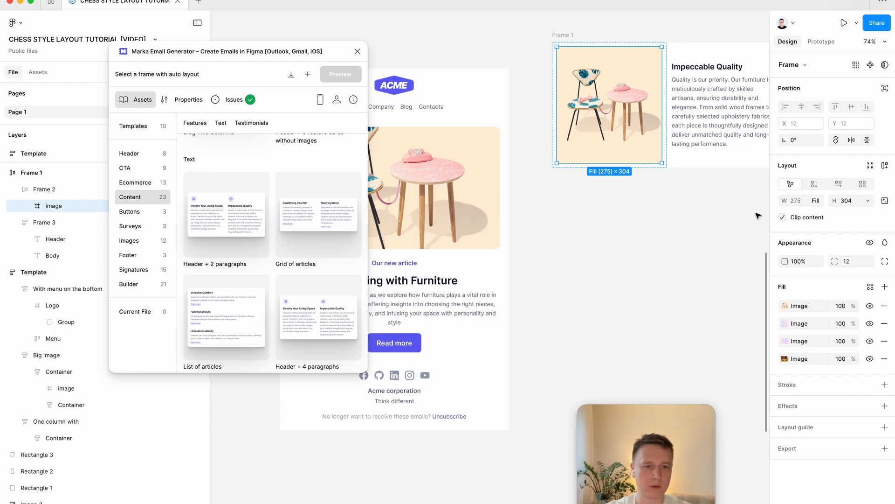
{"action": "left_click", "coordinate": [870, 306]}
{"action": "left_click", "coordinate": [870, 324]}
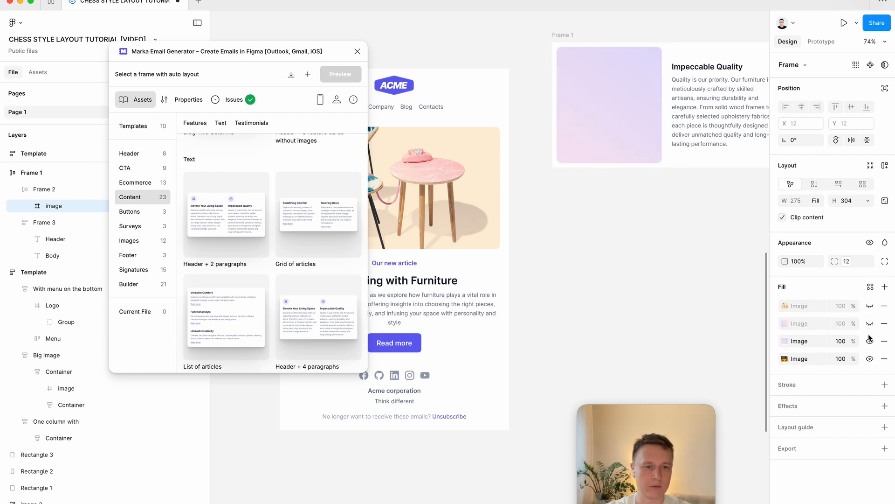
{"action": "left_click", "coordinate": [870, 341]}
{"action": "left_click", "coordinate": [751, 311]}
Step: Copy Frame 1 into the Template email frame and move the copy up between the Read more section and the footer
{"action": "scroll", "coordinate": [634, 275], "scroll_direction": "right", "scroll_amount": 5}
{"action": "scroll", "coordinate": [634, 274], "scroll_direction": "up", "scroll_amount": 1}
{"action": "left_click", "coordinate": [434, 50]}
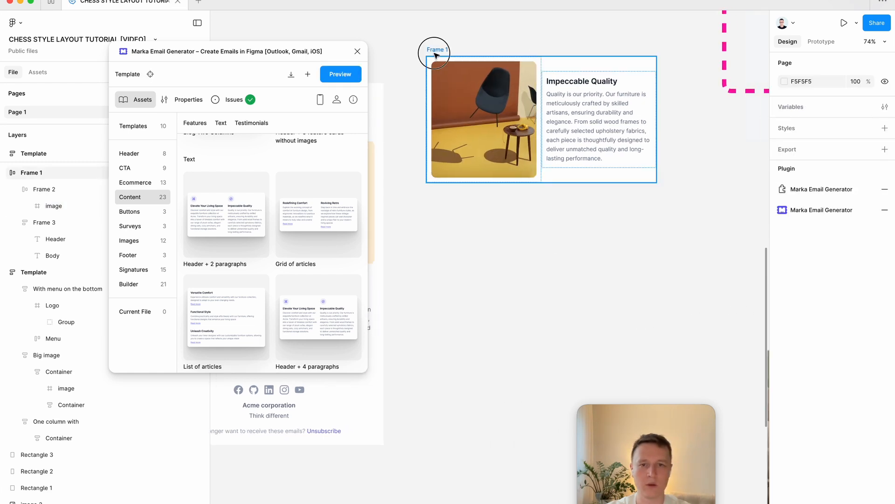
{"action": "scroll", "coordinate": [552, 139], "scroll_direction": "left", "scroll_amount": 2}
{"action": "scroll", "coordinate": [552, 140], "scroll_direction": "up", "scroll_amount": 2}
{"action": "left_click", "coordinate": [570, 160], "text": "super"}
{"action": "left_click", "coordinate": [600, 259]}
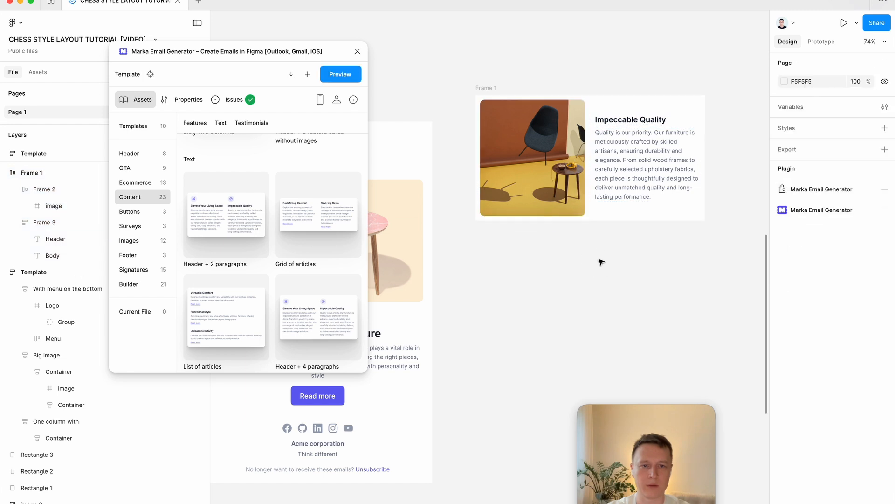
{"action": "left_click", "coordinate": [490, 88]}
{"action": "scroll", "coordinate": [492, 89], "scroll_direction": "left", "scroll_amount": 2}
{"action": "scroll", "coordinate": [492, 89], "scroll_direction": "left", "scroll_amount": 4}
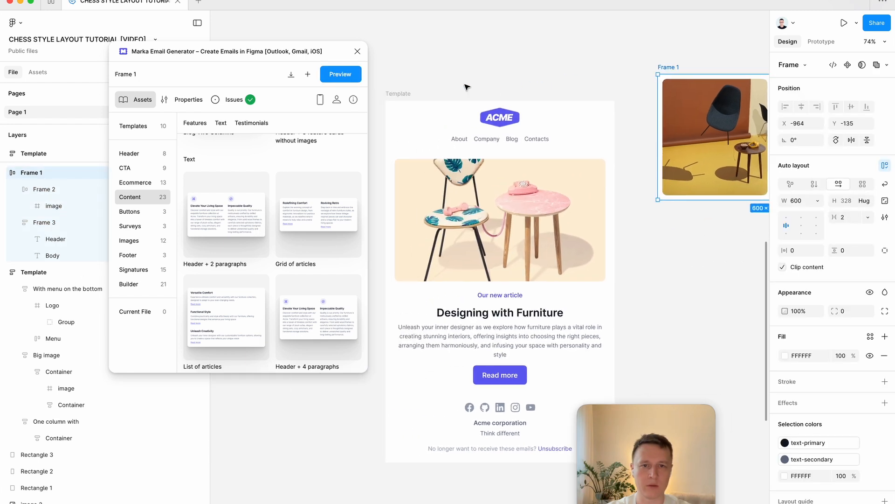
{"action": "left_click", "coordinate": [394, 90]}
{"action": "key", "text": "super+v"}
{"action": "scroll", "coordinate": [723, 281], "scroll_direction": "down", "scroll_amount": 2}
{"action": "scroll", "coordinate": [723, 281], "scroll_direction": "left", "scroll_amount": 2}
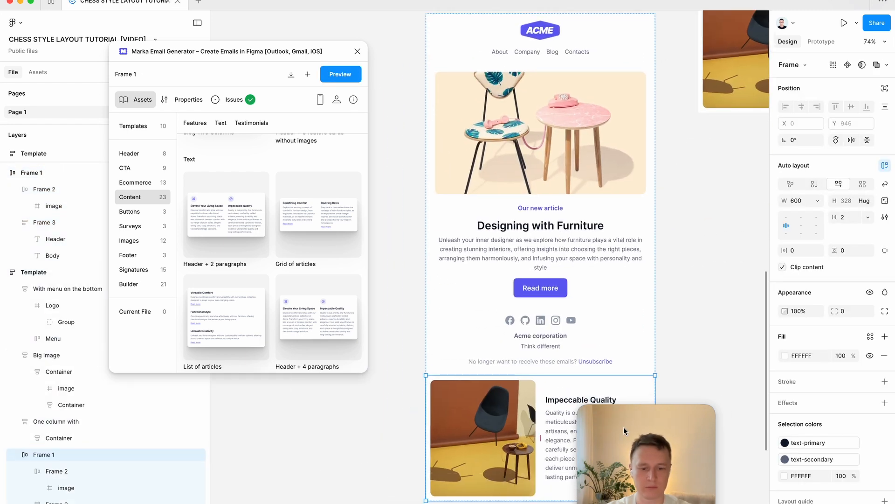
{"action": "key", "text": "Up"}
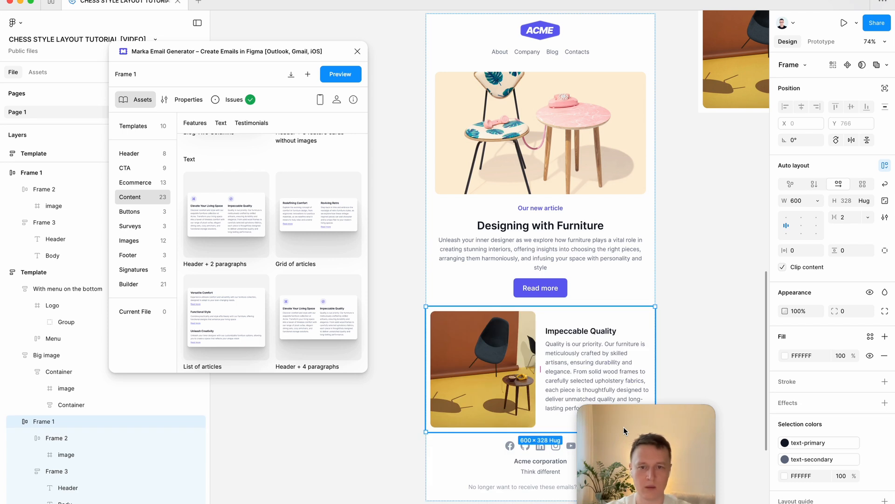
{"action": "left_click", "coordinate": [694, 339]}
Step: Preview the Template email in the plugin, narrow the preview to check the two-column block, and return to the editor
{"action": "scroll", "coordinate": [693, 338], "scroll_direction": "down", "scroll_amount": 2}
{"action": "scroll", "coordinate": [694, 338], "scroll_direction": "right", "scroll_amount": 1}
{"action": "scroll", "coordinate": [694, 339], "scroll_direction": "down", "scroll_amount": 1}
{"action": "scroll", "coordinate": [694, 339], "scroll_direction": "right", "scroll_amount": 1}
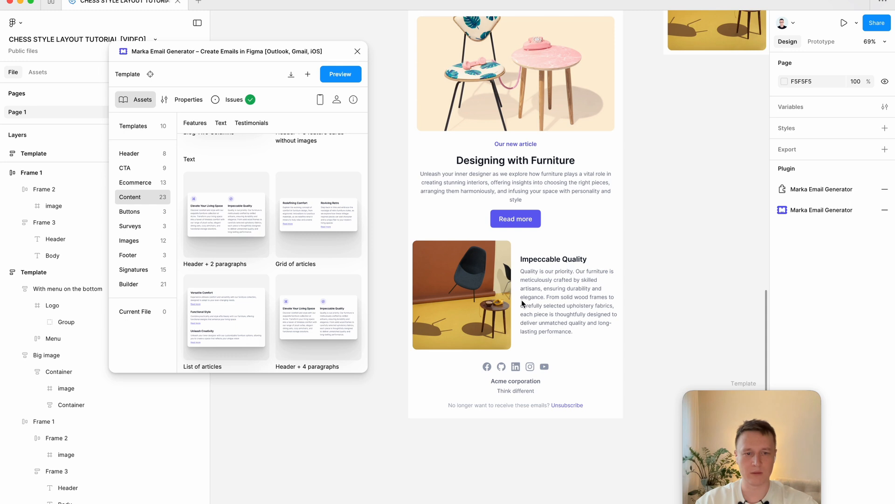
{"action": "scroll", "coordinate": [522, 299], "scroll_direction": "down", "scroll_amount": 3}
{"action": "left_click", "coordinate": [521, 64]}
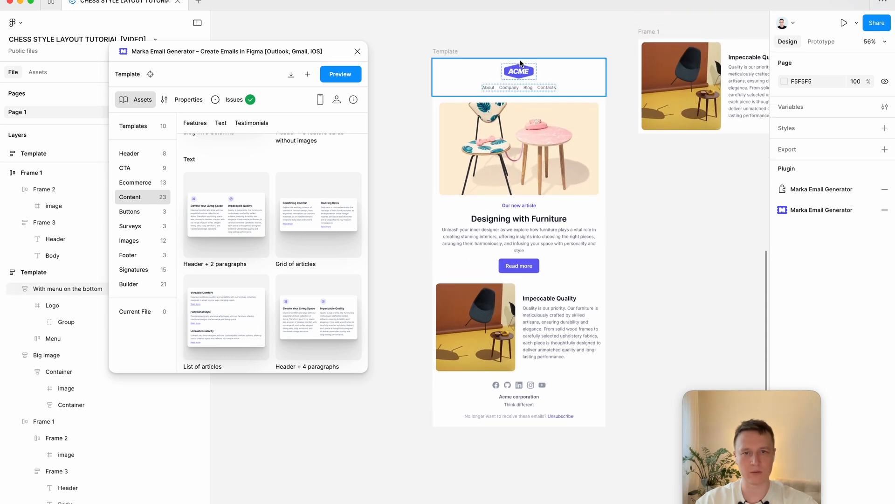
{"action": "left_click", "coordinate": [449, 52]}
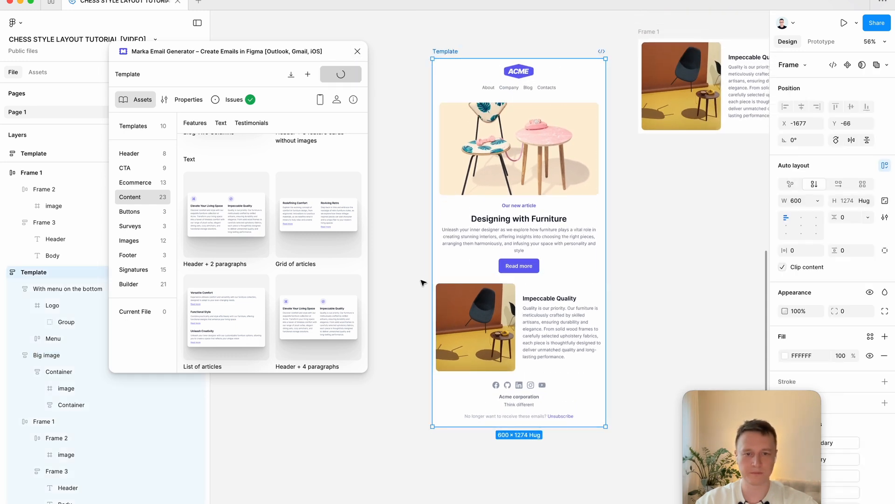
{"action": "scroll", "coordinate": [340, 314], "scroll_direction": "down", "scroll_amount": 5}
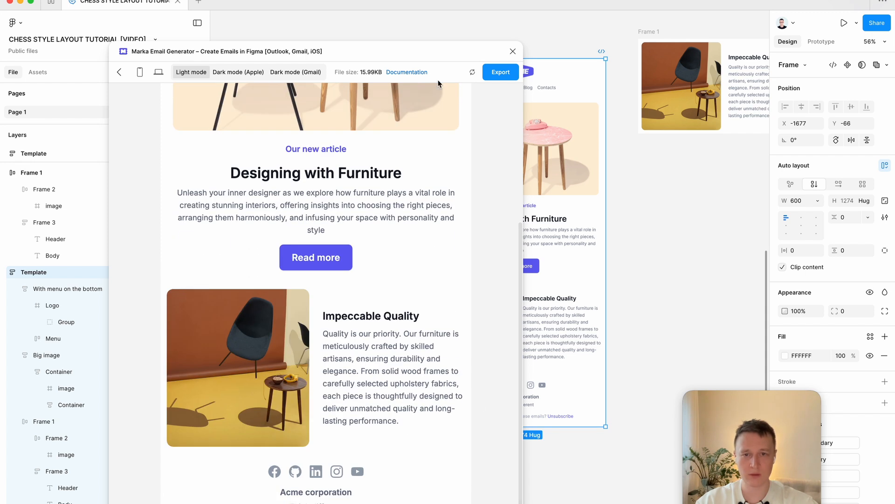
{"action": "left_click_drag", "start_coordinate": [403, 58], "coordinate": [409, 38]}
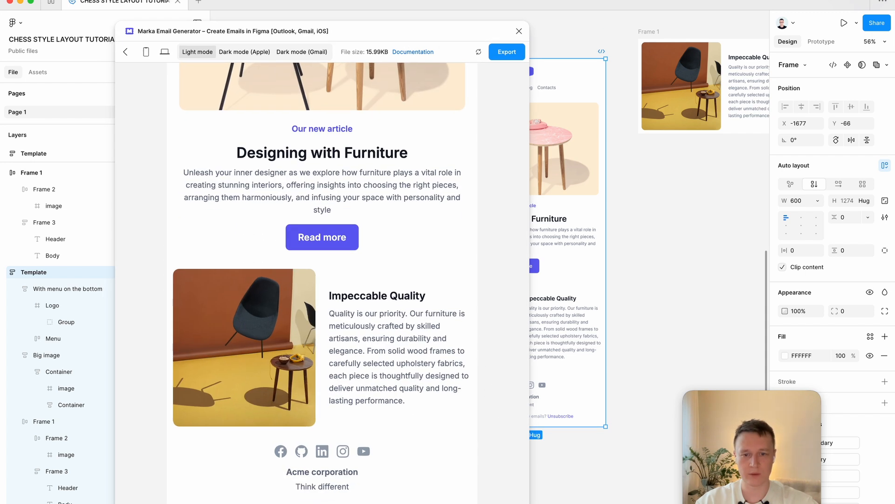
{"action": "left_click_drag", "start_coordinate": [529, 503], "coordinate": [473, 502]}
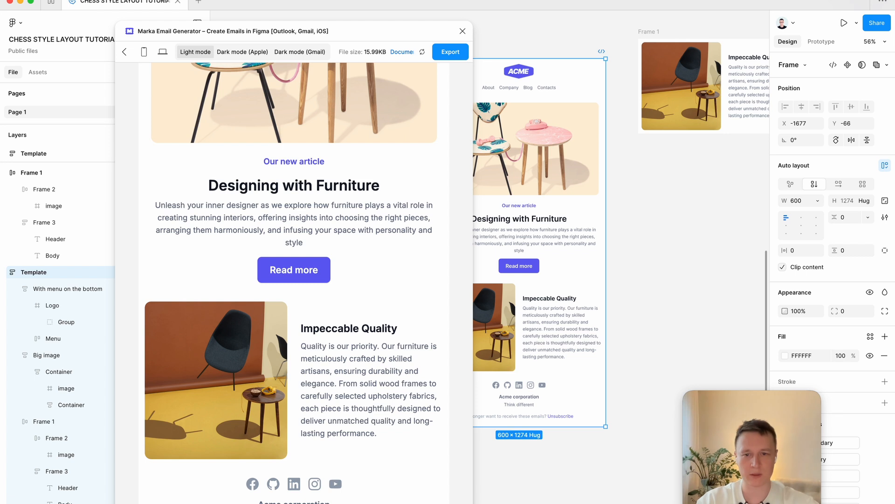
{"action": "left_click", "coordinate": [124, 51]}
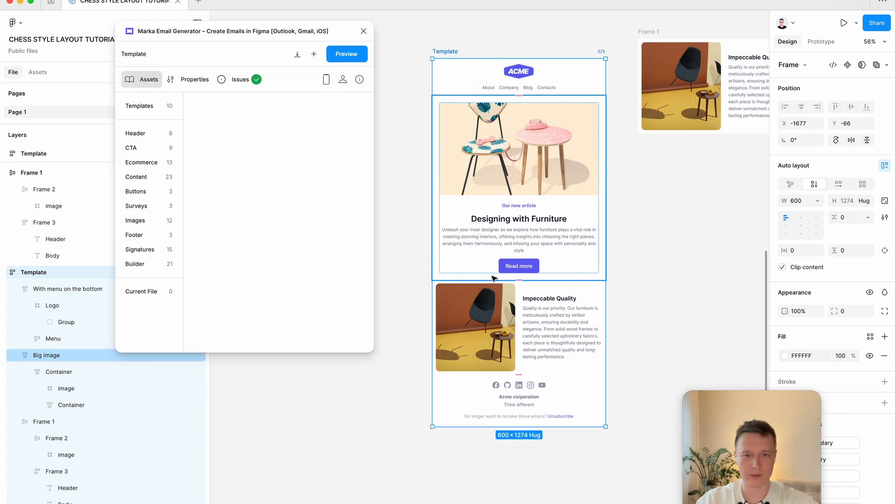
Step: Enable the Cards layout property for the image-and-text block inside the Template
{"action": "left_click", "coordinate": [493, 313]}
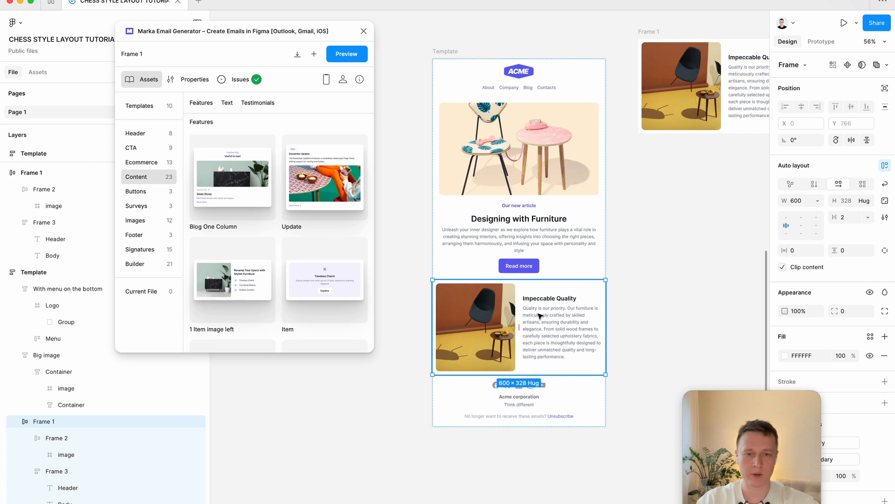
{"action": "left_click", "coordinate": [200, 81]}
{"action": "scroll", "coordinate": [251, 202], "scroll_direction": "down", "scroll_amount": 5}
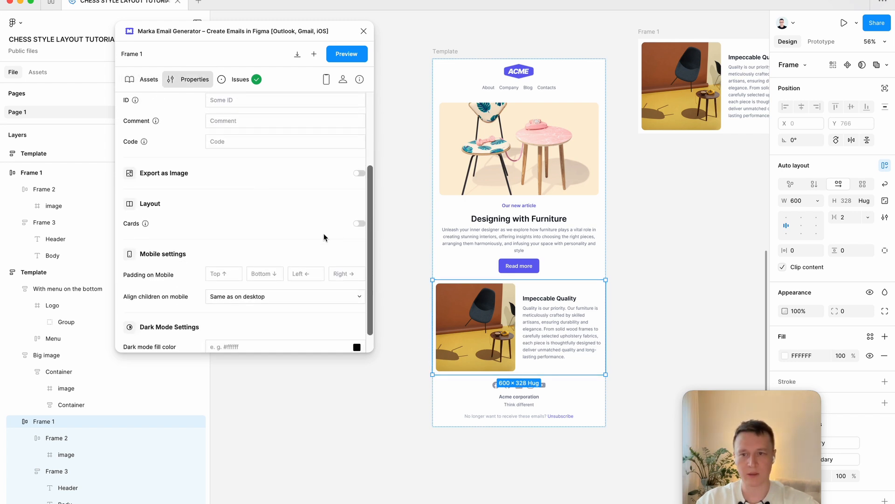
{"action": "left_click", "coordinate": [360, 226]}
Step: Preview the Template email again and check the image-and-text block at mobile width and at a wider width
{"action": "left_click", "coordinate": [447, 50]}
{"action": "left_click", "coordinate": [345, 51]}
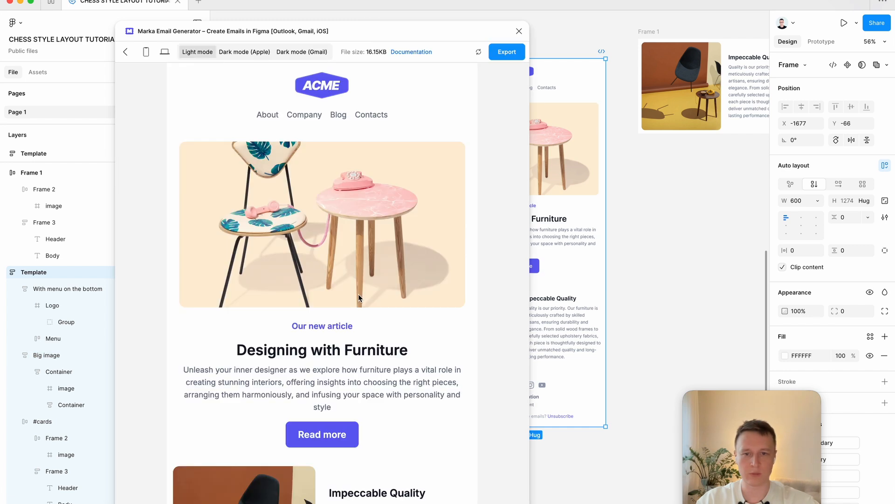
{"action": "scroll", "coordinate": [491, 408], "scroll_direction": "down", "scroll_amount": 3}
{"action": "left_click", "coordinate": [146, 52]}
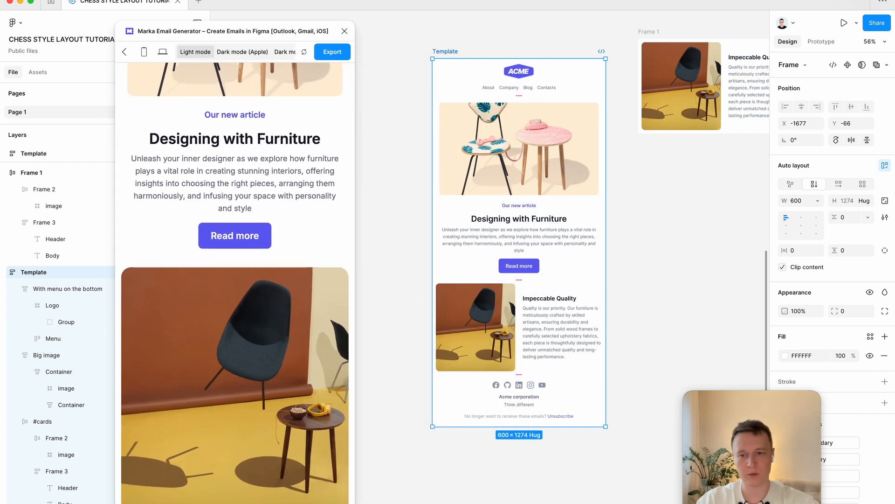
{"action": "scroll", "coordinate": [280, 433], "scroll_direction": "down", "scroll_amount": 4}
{"action": "left_click_drag", "start_coordinate": [351, 500], "coordinate": [511, 500]}
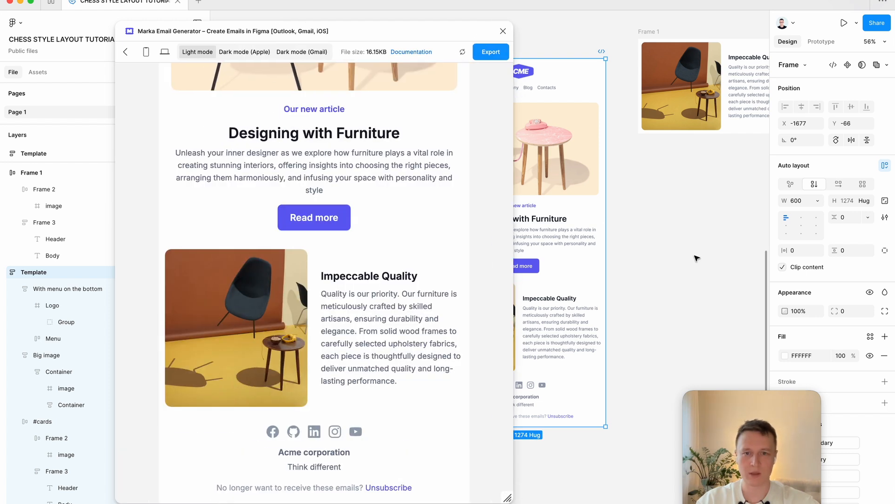
Step: Duplicate the image-and-text block inside the Template, directly below the original
{"action": "scroll", "coordinate": [698, 256], "scroll_direction": "left", "scroll_amount": 5}
{"action": "left_click", "coordinate": [640, 291]}
{"action": "key", "text": "super+d"}
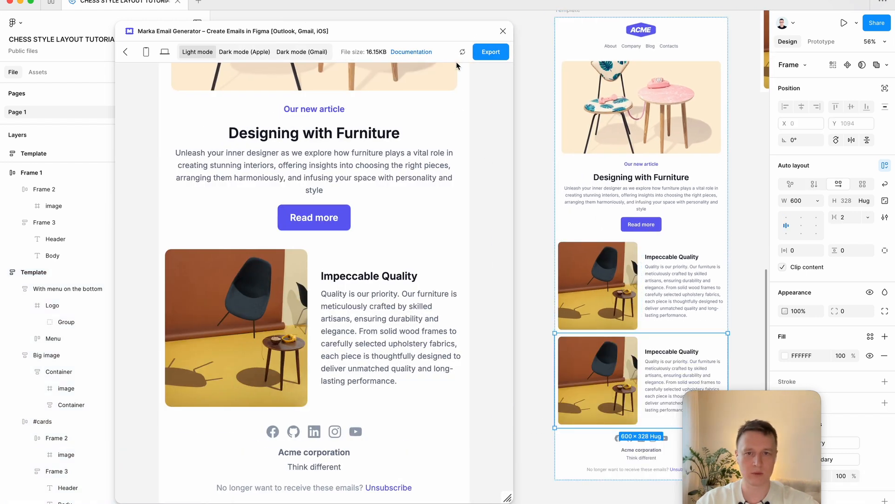
Step: Check both image-and-text blocks in the refreshed email preview and return to the plugin's editor
{"action": "scroll", "coordinate": [434, 278], "scroll_direction": "down", "scroll_amount": 2}
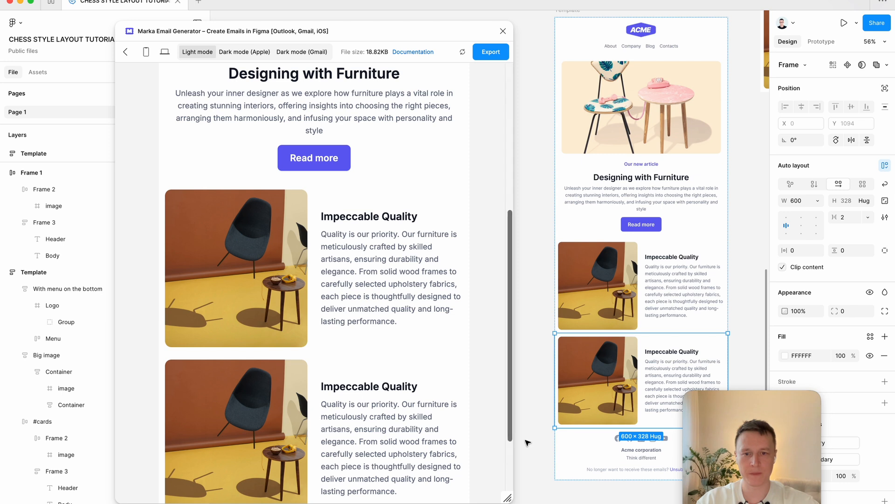
{"action": "mouse_move", "coordinate": [509, 498]}
{"action": "left_mouse_down"}
{"action": "mouse_move", "coordinate": [368, 498]}
{"action": "mouse_move", "coordinate": [513, 482]}
{"action": "left_mouse_up"}
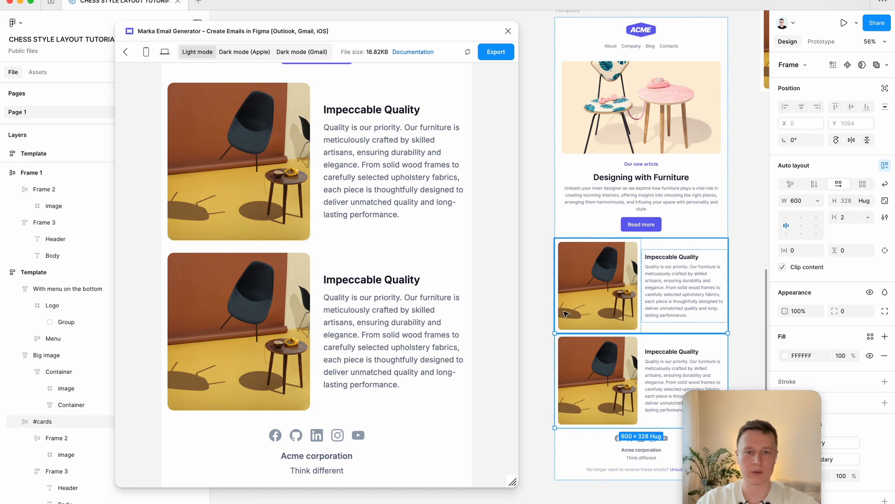
{"action": "left_click", "coordinate": [125, 52]}
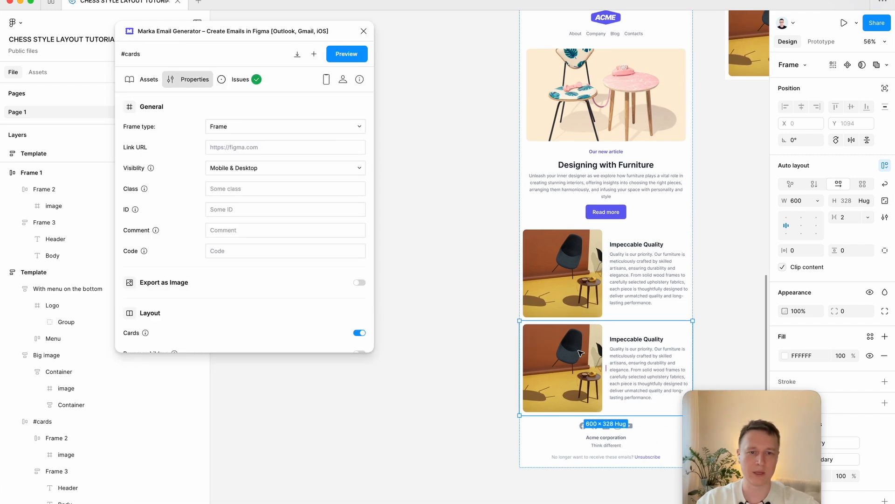
Step: Enable the Reverse children layout property for the duplicated, lower image-and-text block inside the Template
{"action": "scroll", "coordinate": [580, 353], "scroll_direction": "right", "scroll_amount": 2}
{"action": "scroll", "coordinate": [581, 353], "scroll_direction": "up", "scroll_amount": 3, "text": "ctrl"}
{"action": "scroll", "coordinate": [581, 353], "scroll_direction": "up", "scroll_amount": 1}
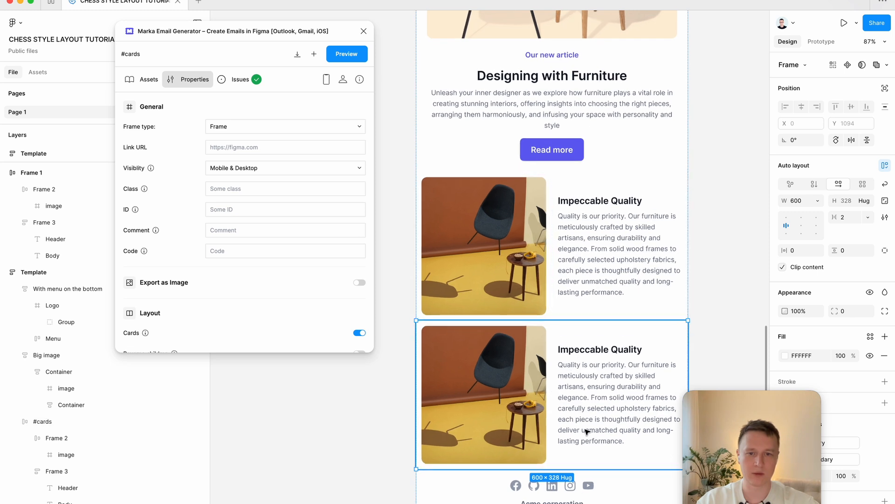
{"action": "scroll", "coordinate": [213, 222], "scroll_direction": "down", "scroll_amount": 3}
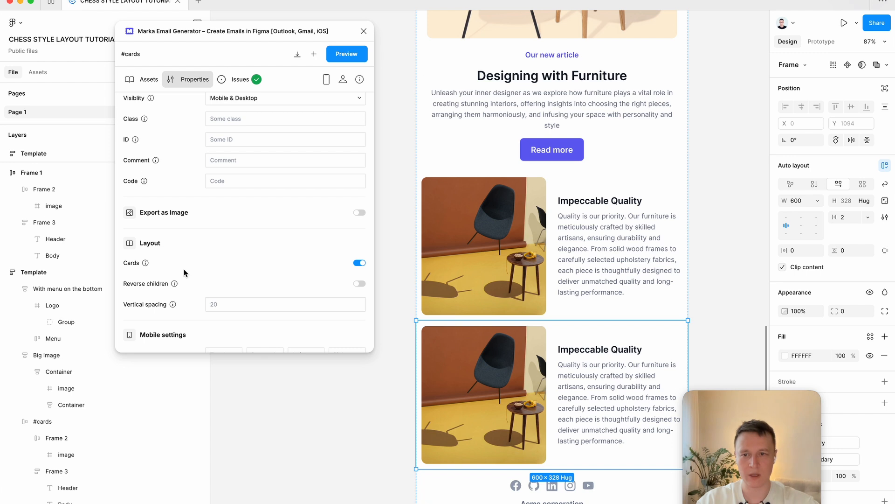
{"action": "left_click", "coordinate": [359, 283]}
Step: Select the whole Template and preview its email, checking the column order of the two image-and-text blocks
{"action": "scroll", "coordinate": [559, 373], "scroll_direction": "down", "scroll_amount": 5}
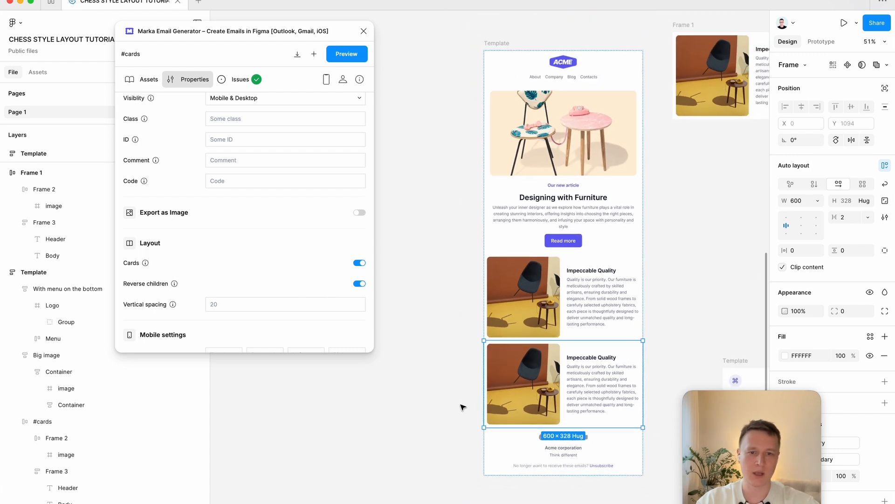
{"action": "left_click", "coordinate": [451, 412]}
{"action": "left_click", "coordinate": [498, 43]}
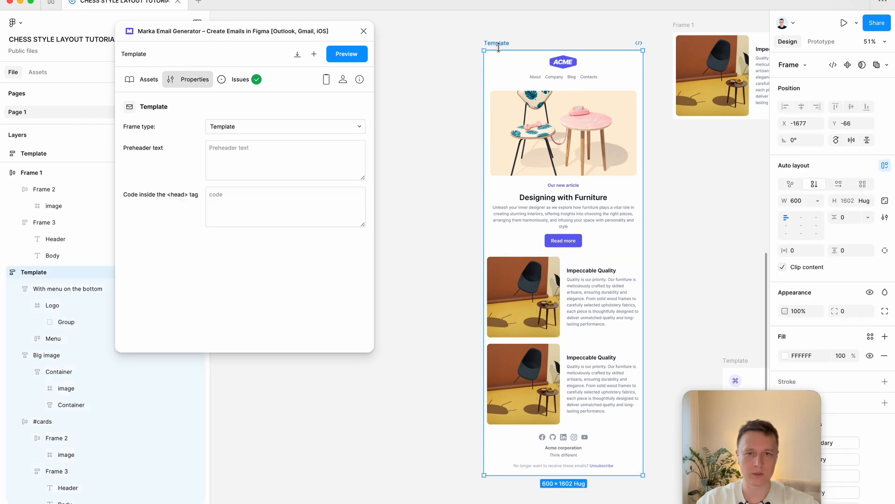
{"action": "left_click", "coordinate": [349, 54]}
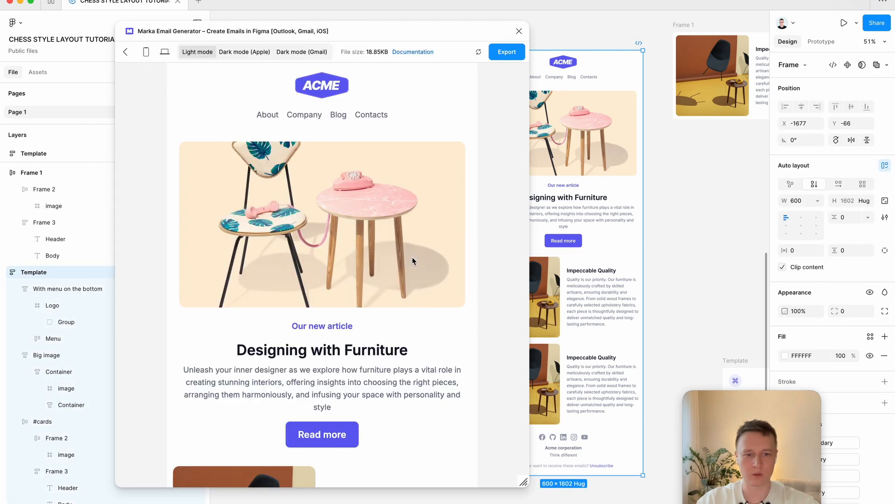
{"action": "scroll", "coordinate": [383, 306], "scroll_direction": "down", "scroll_amount": 10}
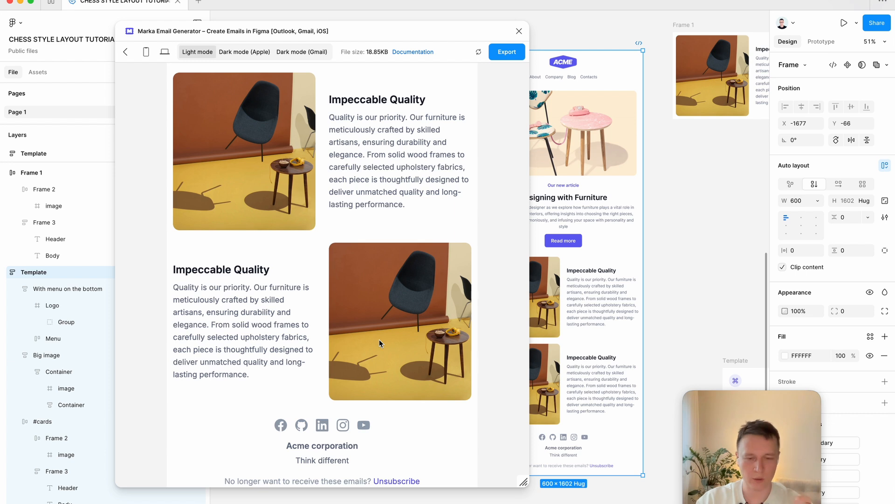
Step: Narrow the preview to mobile width to check how both blocks stack, and widen it again to review the chess layout
{"action": "left_click_drag", "start_coordinate": [524, 476], "coordinate": [390, 493]}
{"action": "scroll", "coordinate": [312, 311], "scroll_direction": "down", "scroll_amount": 2}
{"action": "scroll", "coordinate": [312, 311], "scroll_direction": "down", "scroll_amount": 1}
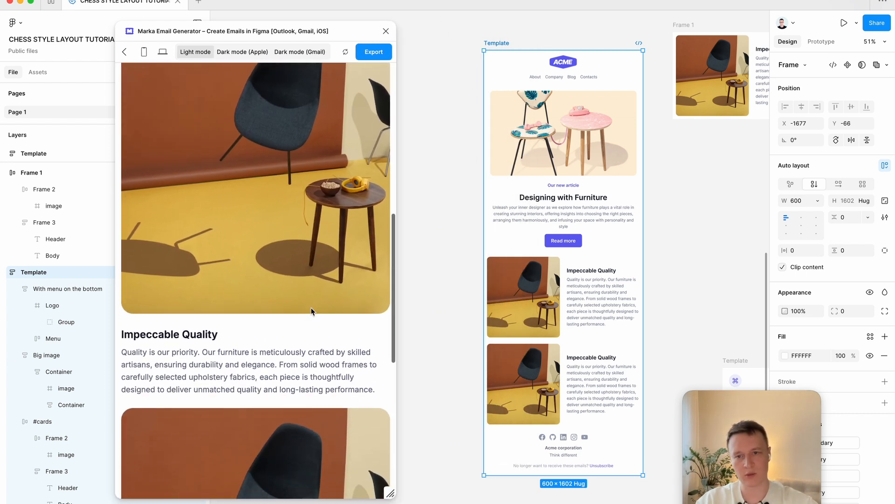
{"action": "scroll", "coordinate": [312, 311], "scroll_direction": "down", "scroll_amount": 10}
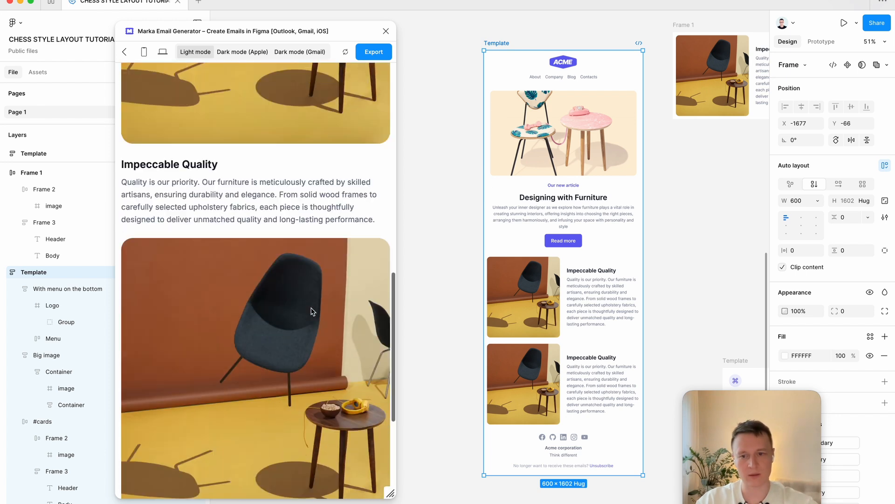
{"action": "left_click_drag", "start_coordinate": [390, 493], "coordinate": [513, 462]}
{"action": "scroll", "coordinate": [426, 164], "scroll_direction": "up", "scroll_amount": 4}
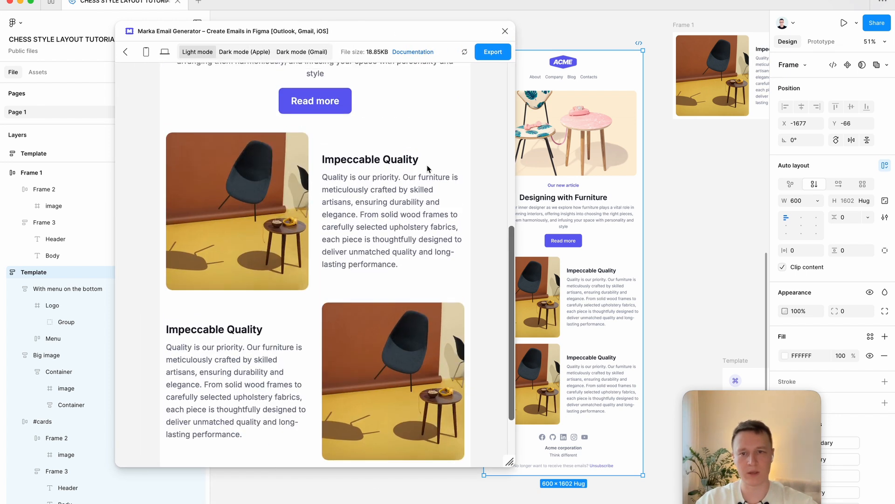
{"action": "scroll", "coordinate": [427, 164], "scroll_direction": "down", "scroll_amount": 2}
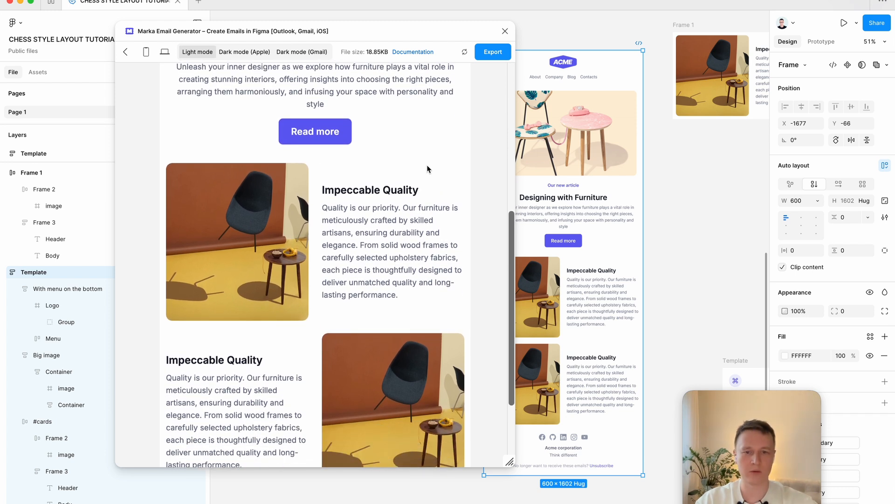